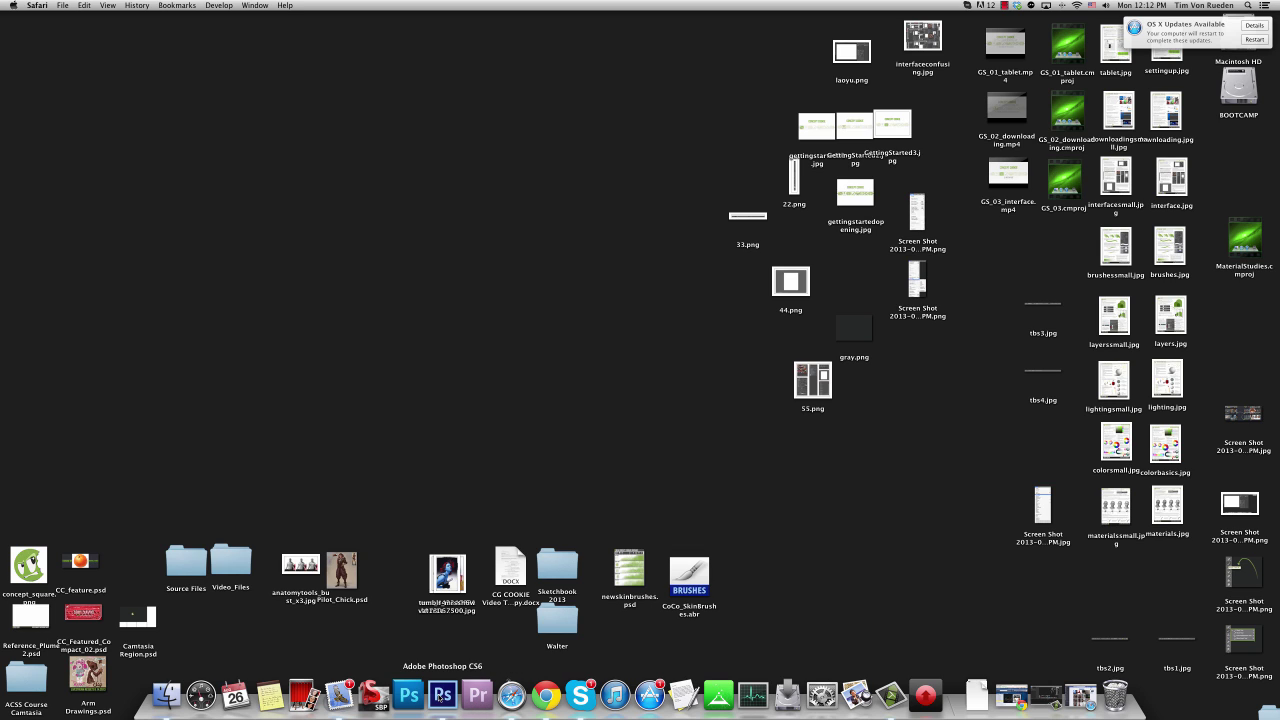
Switch to Safari, browse the page's photo stream, and view the coloured crystal shards texture reference.
left_click(1080, 695)
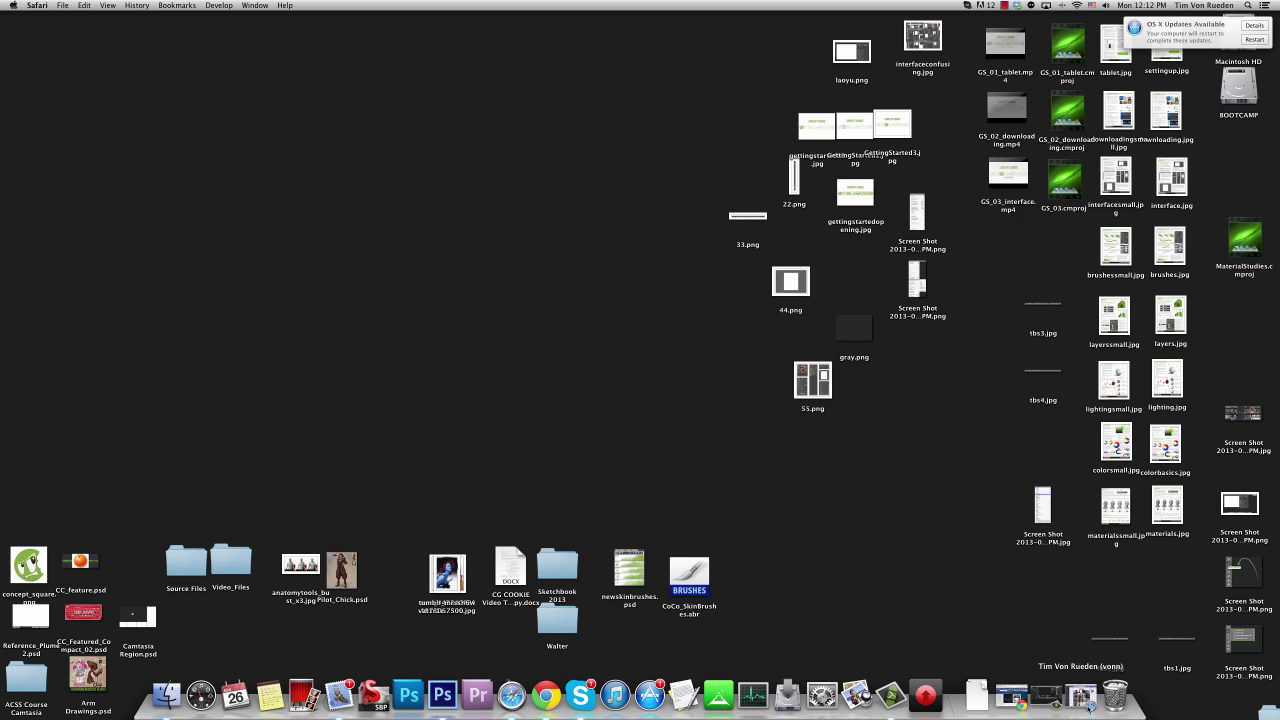
scroll(415, 449, "down", 15)
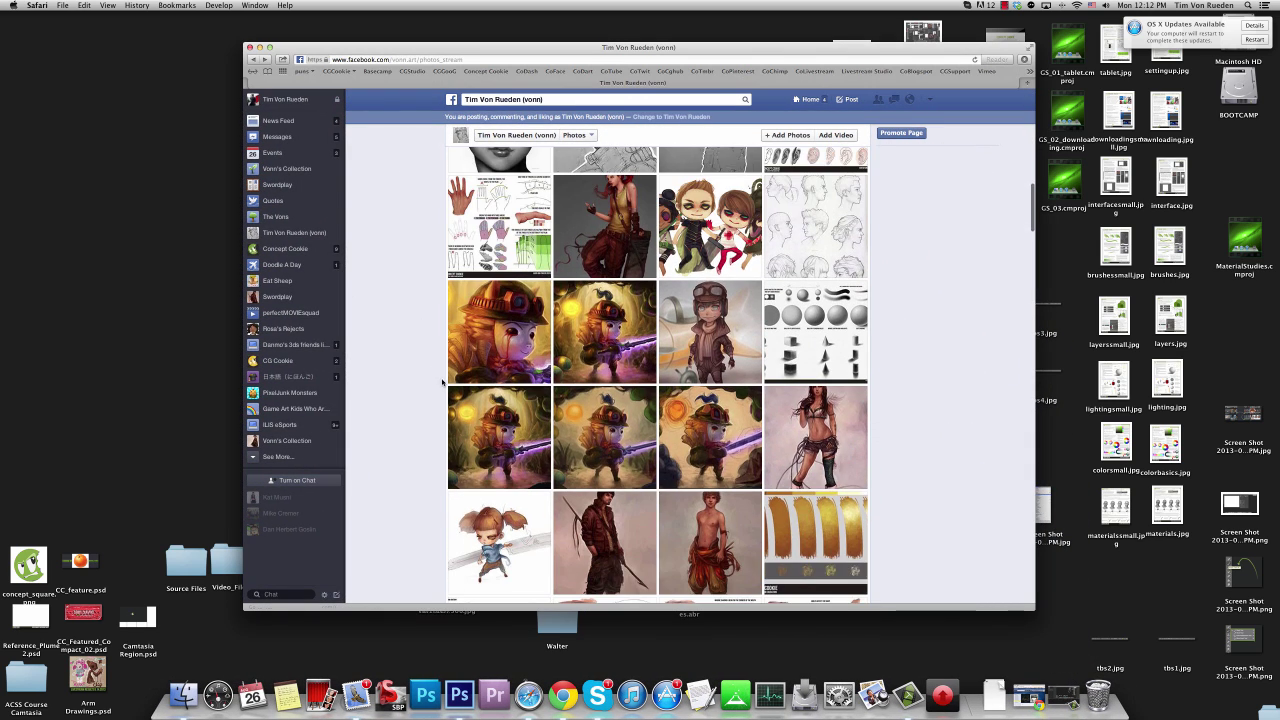
scroll(425, 340, "down", 5)
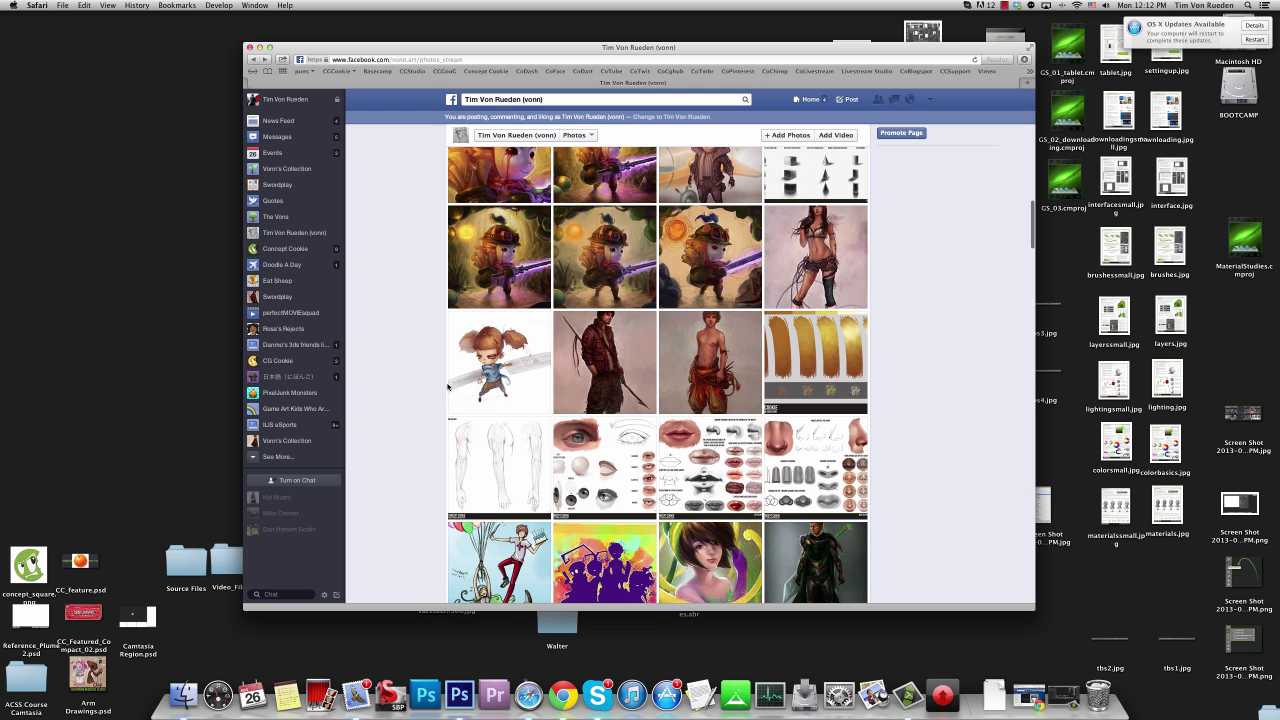
scroll(500, 400, "down", 5)
scroll(600, 400, "down", 4)
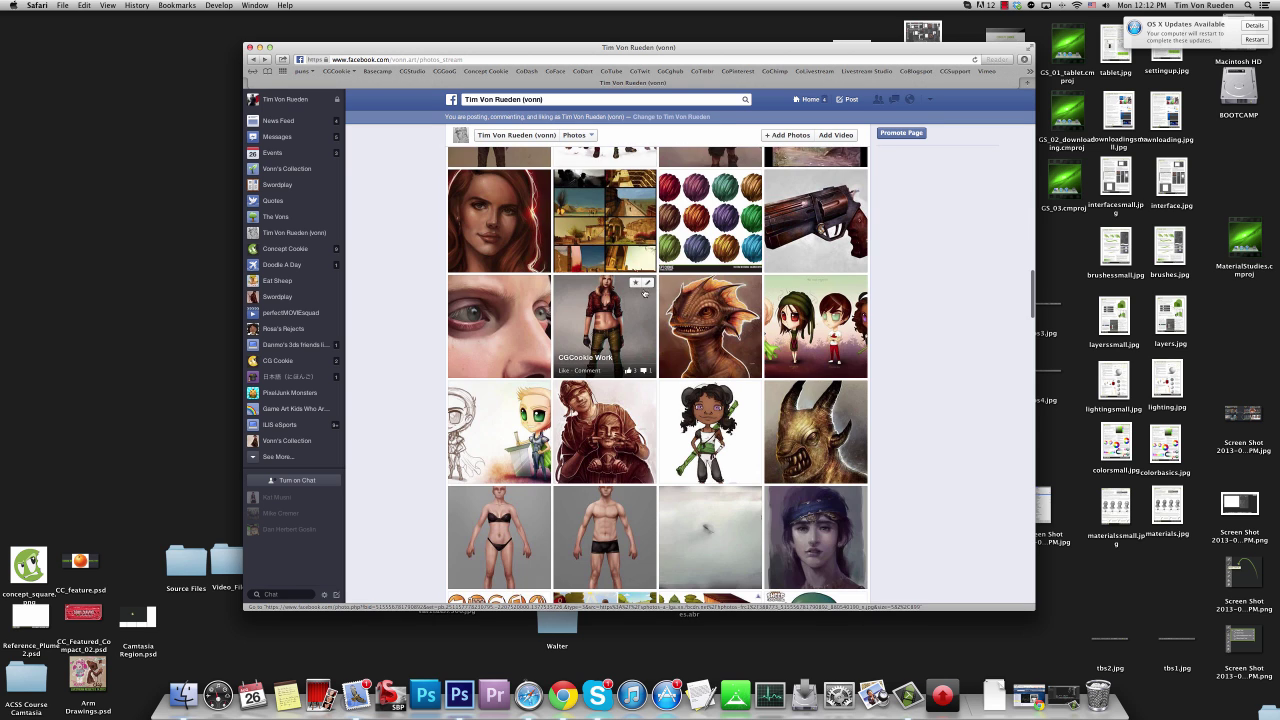
left_click(722, 230)
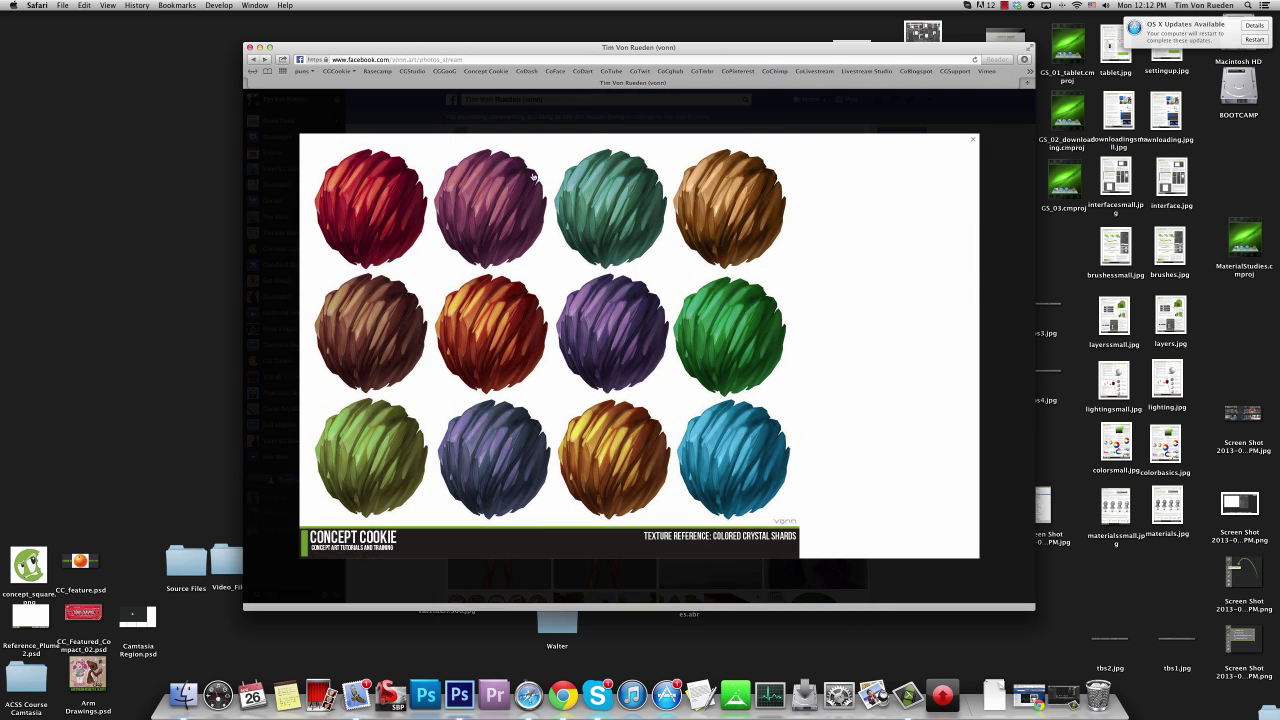
left_click(590, 102)
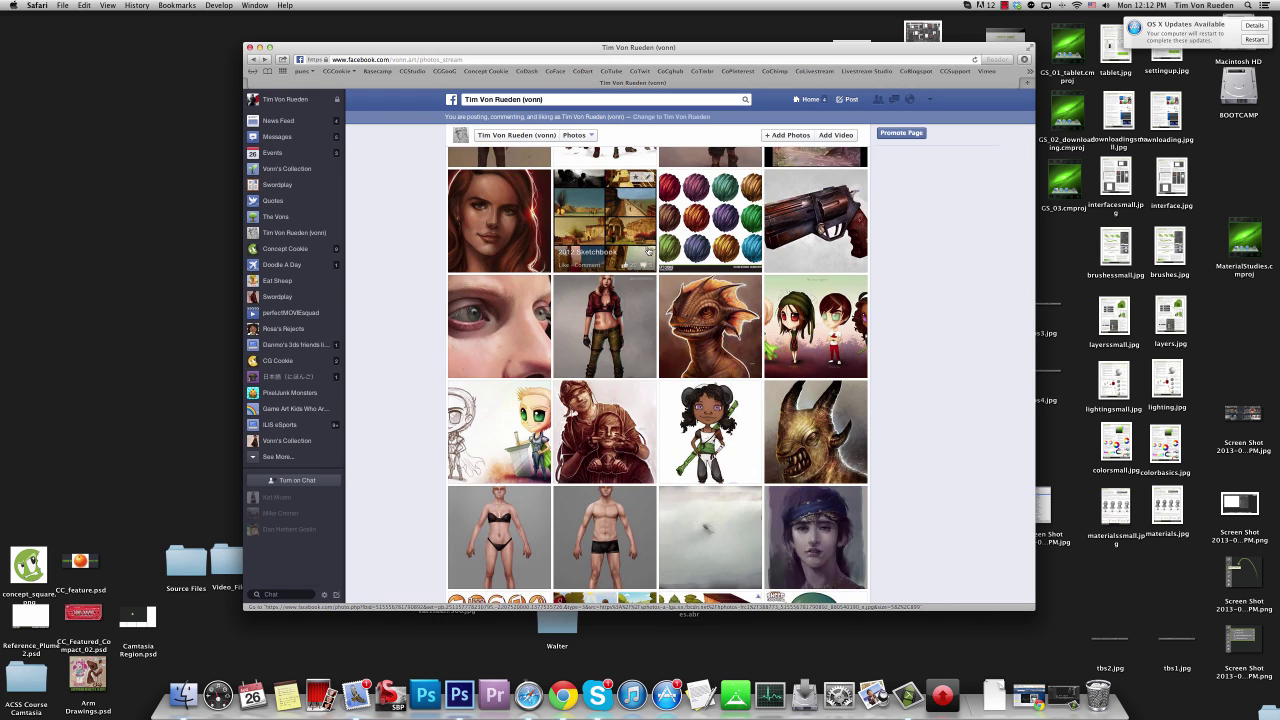
Find the Eat Sheep scarecrow monster picture in the photo stream and save a copy to the desktop.
scroll(648, 251, "down", 10)
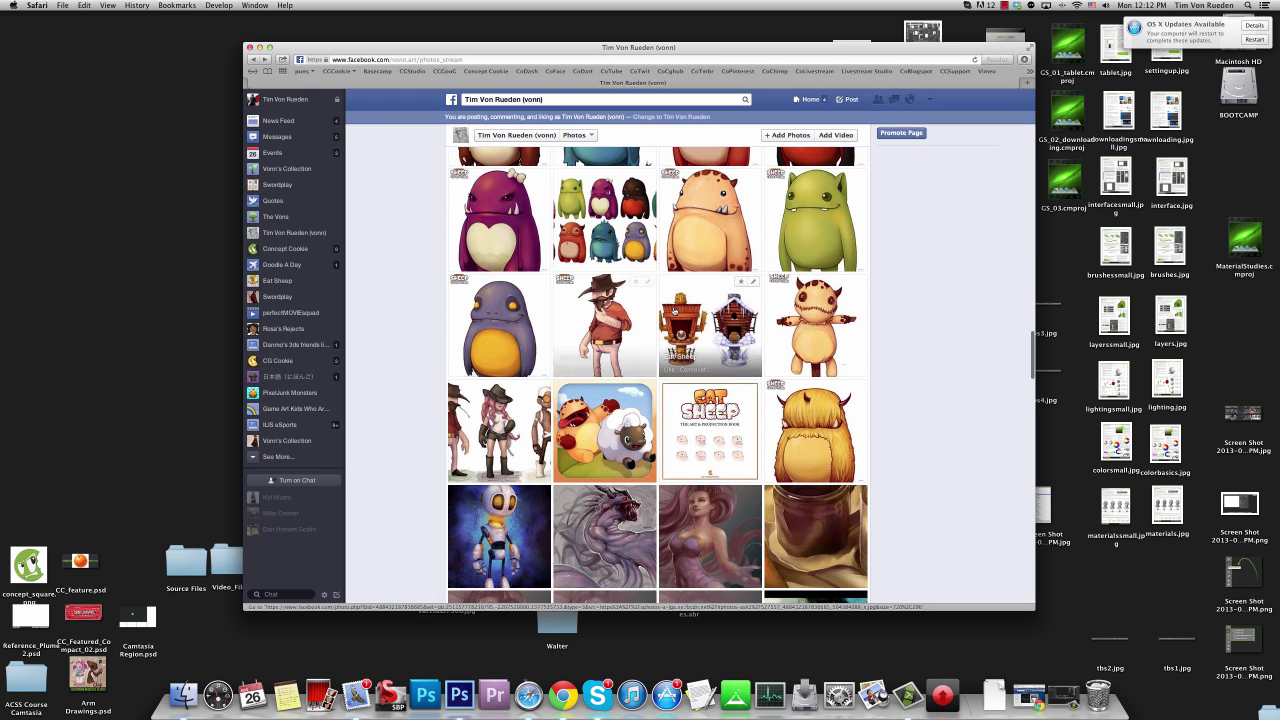
left_click(846, 328)
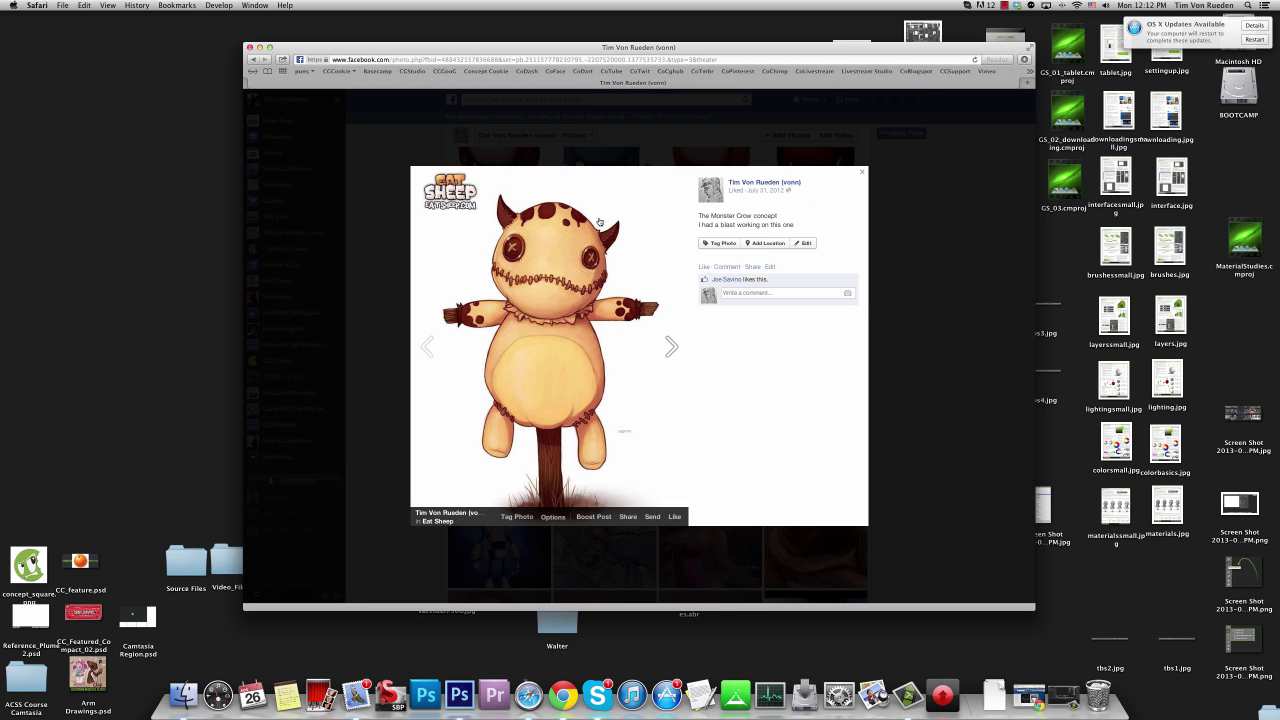
left_click_drag(599, 222, 180, 293)
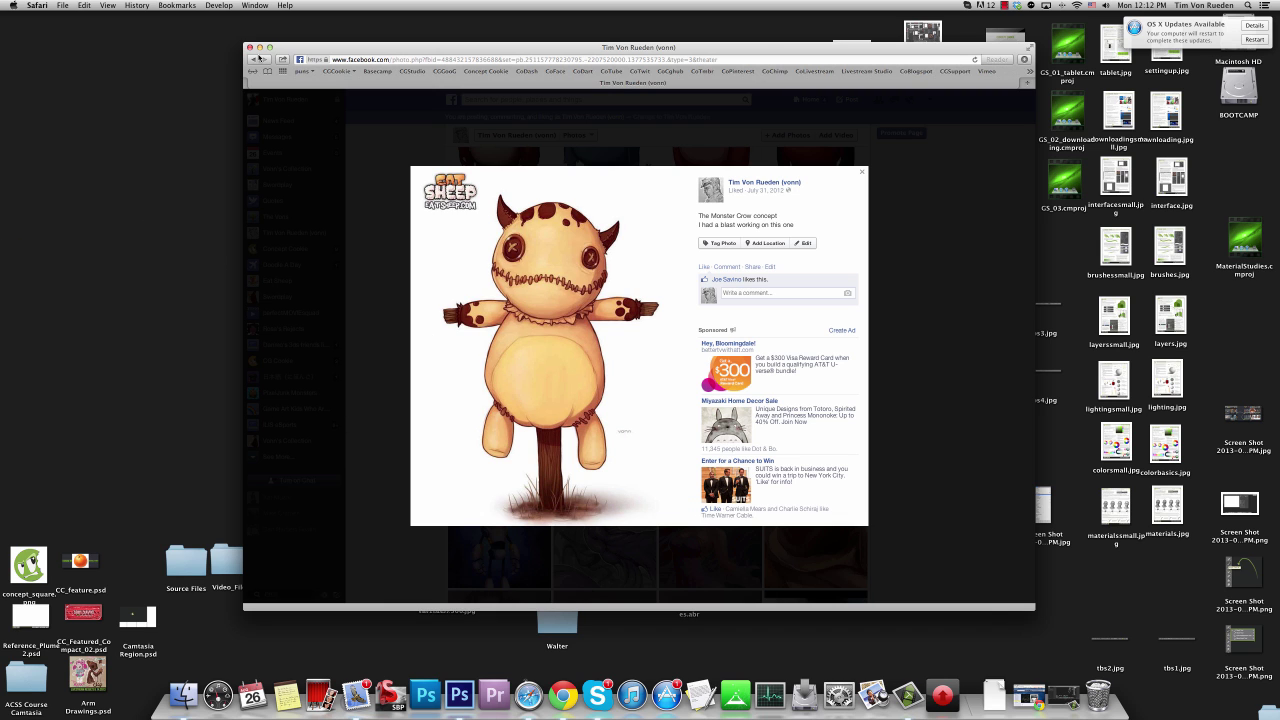
left_click(259, 47)
Open the saved scarecrow image in Adobe Photoshop CS6 and enlarge its document window.
right_click(141, 316)
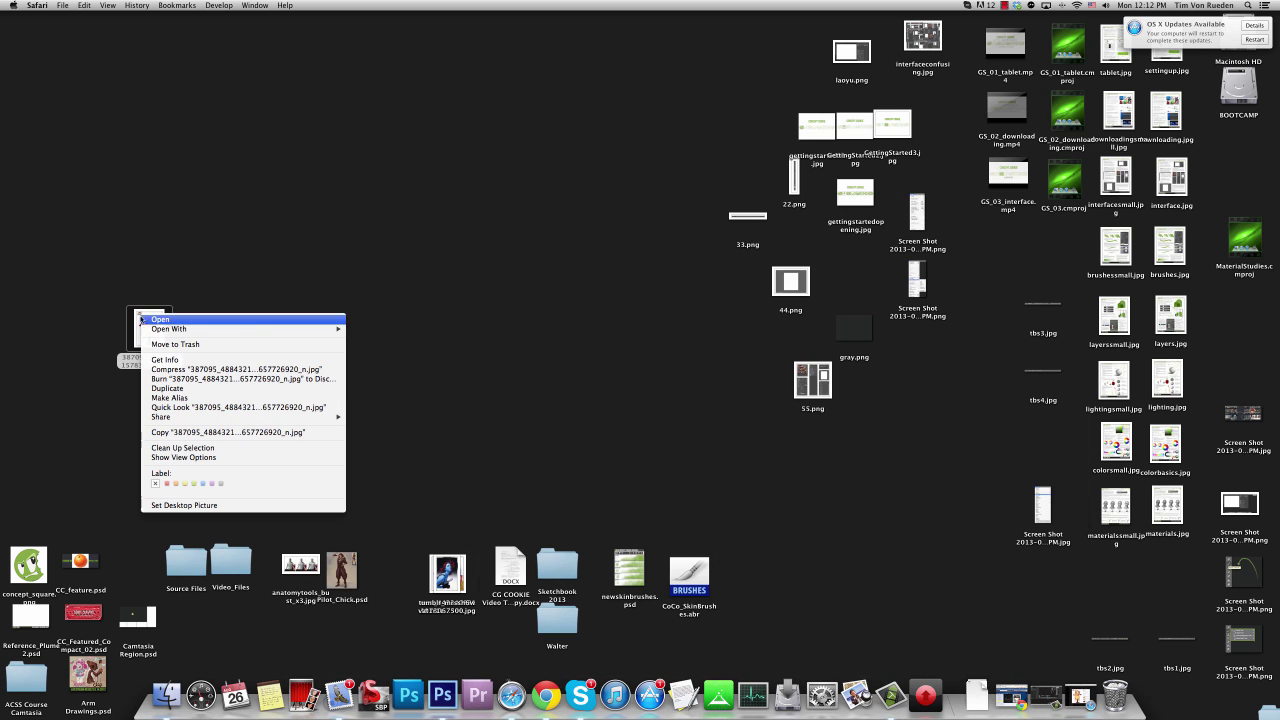
mouse_move(265, 329)
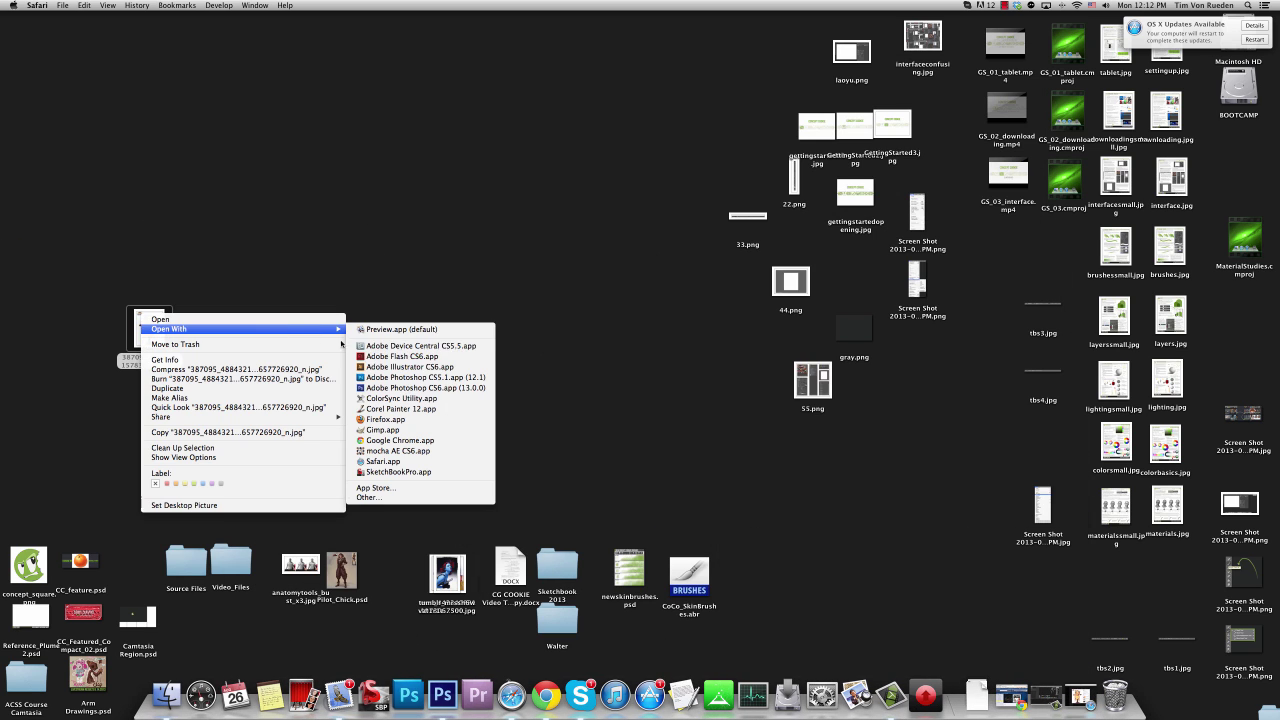
left_click(430, 384)
key("super+plus")
key("super+plus")
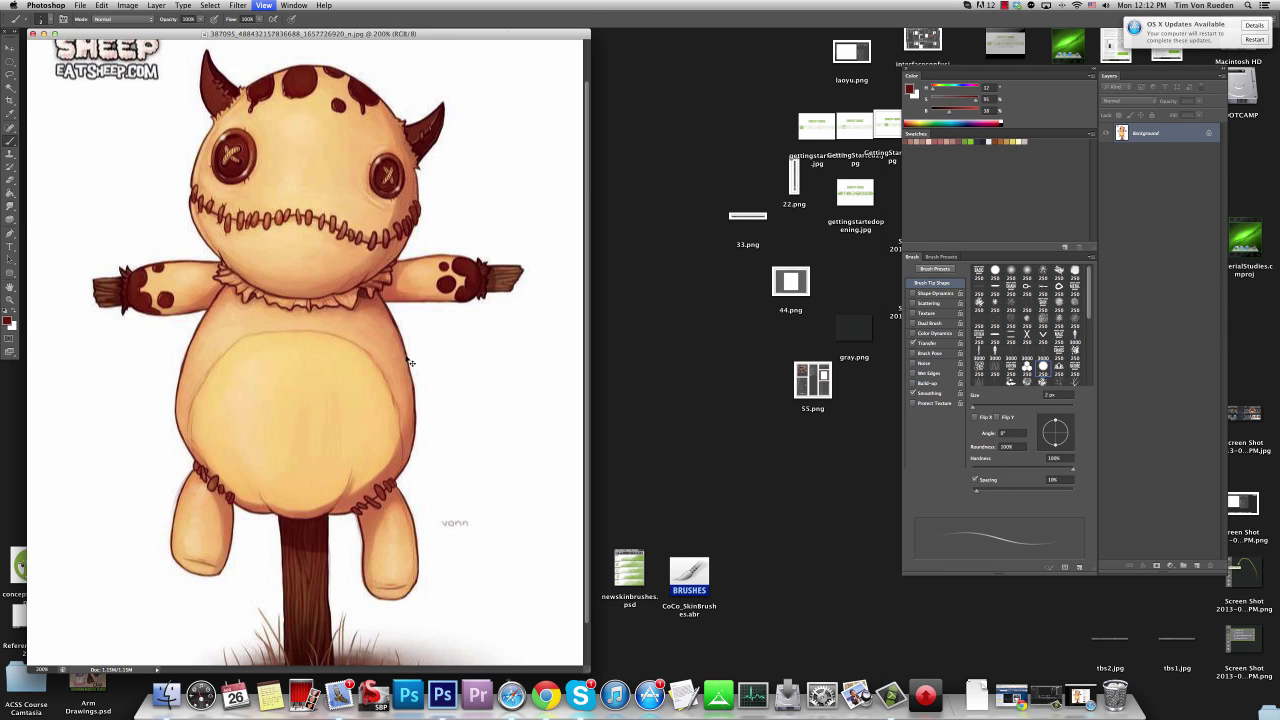
key("super+minus")
left_click_drag(586, 671, 791, 717)
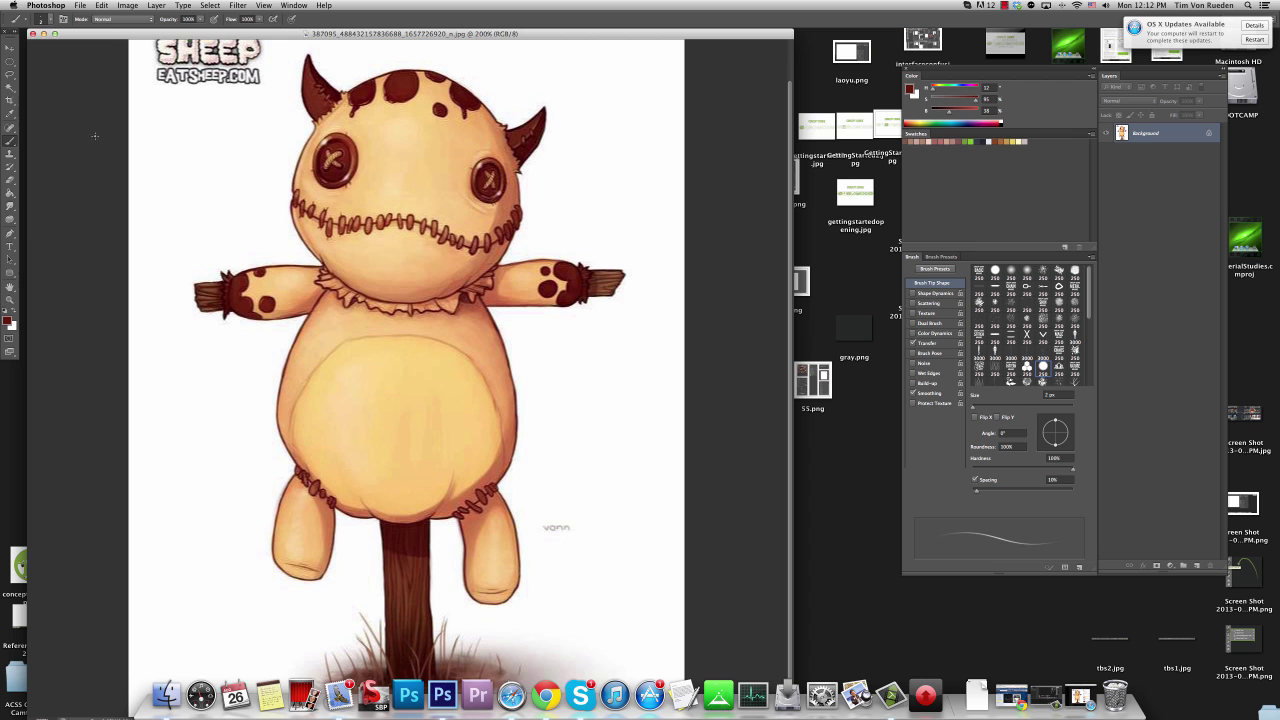
Crop the image to a square around the scarecrow monster's head and horns.
key("c")
scroll(285, 128, "up", 2)
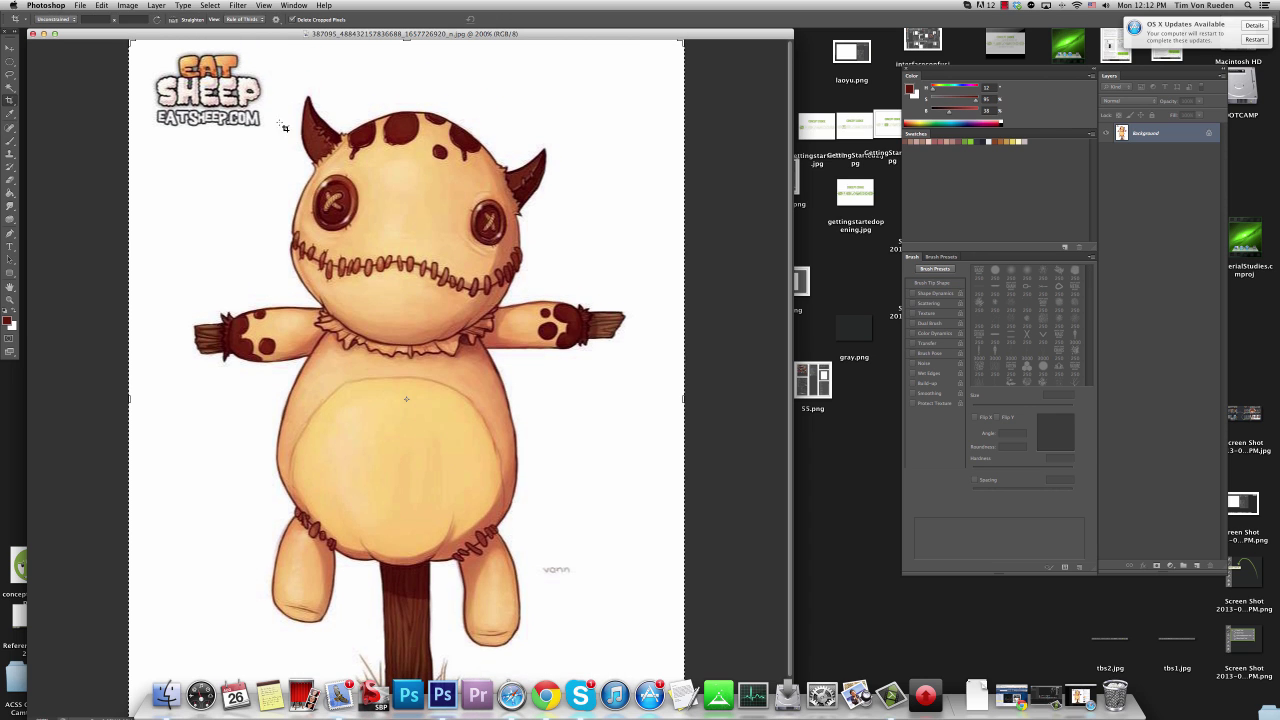
left_click_drag(276, 84, 588, 350)
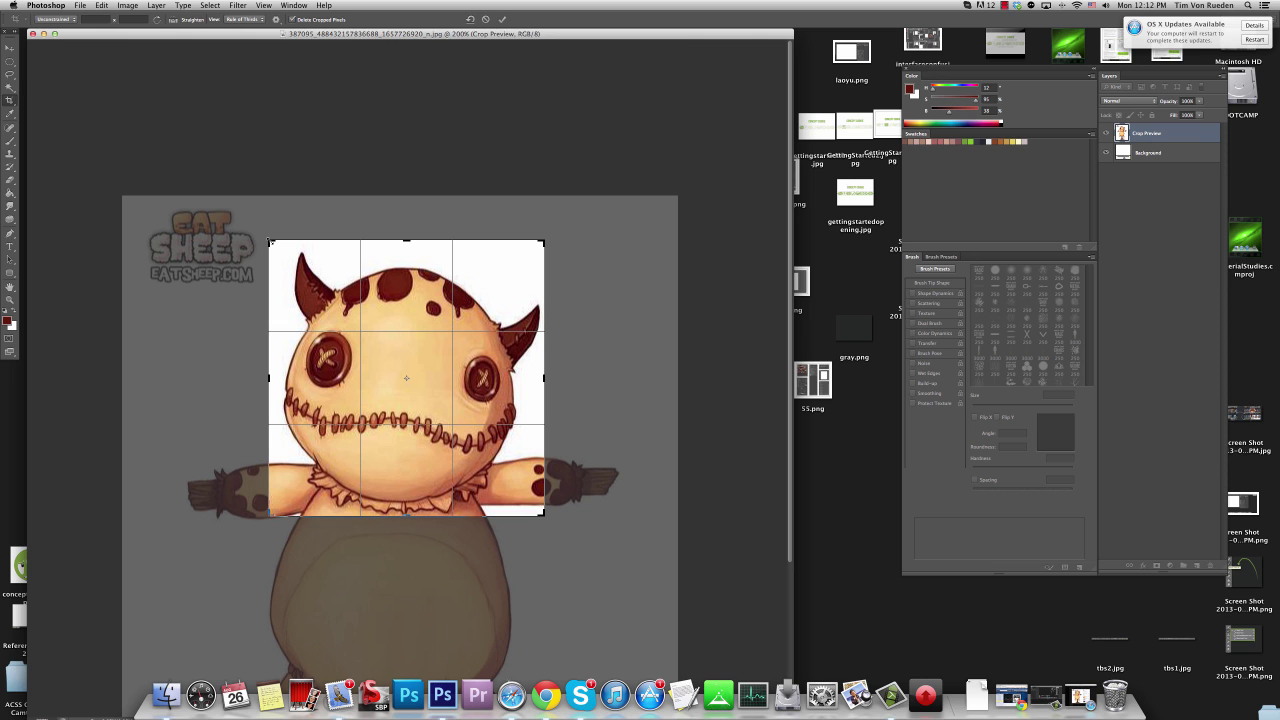
left_click_drag(269, 241, 274, 245)
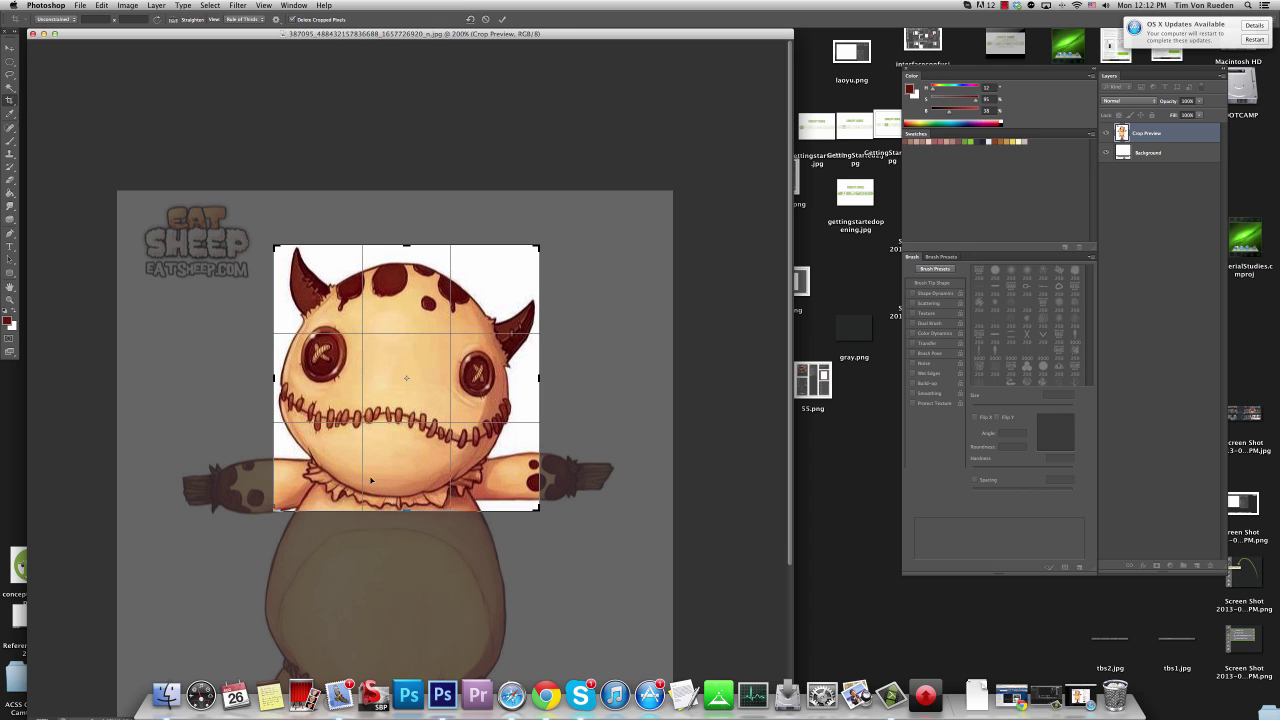
key("Return")
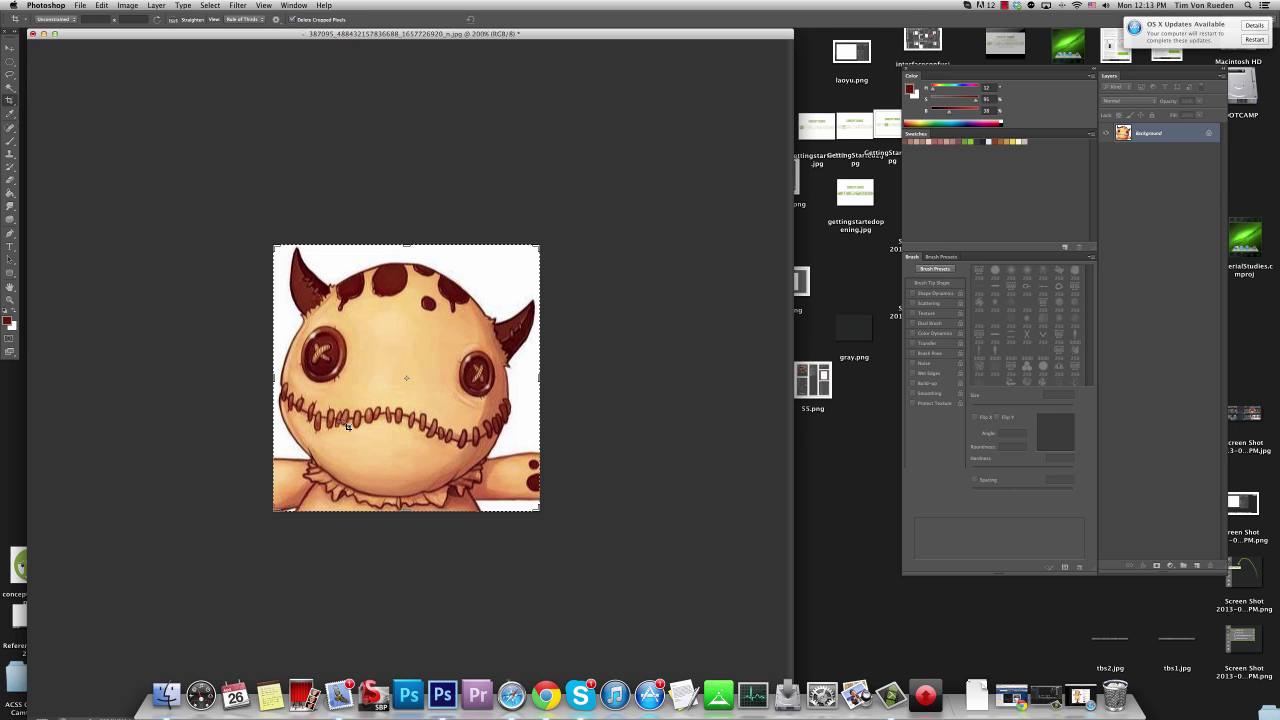
Convert the Background into a regular layer named Layer 0 and choose the Magic Wand tool.
double_click(1143, 132)
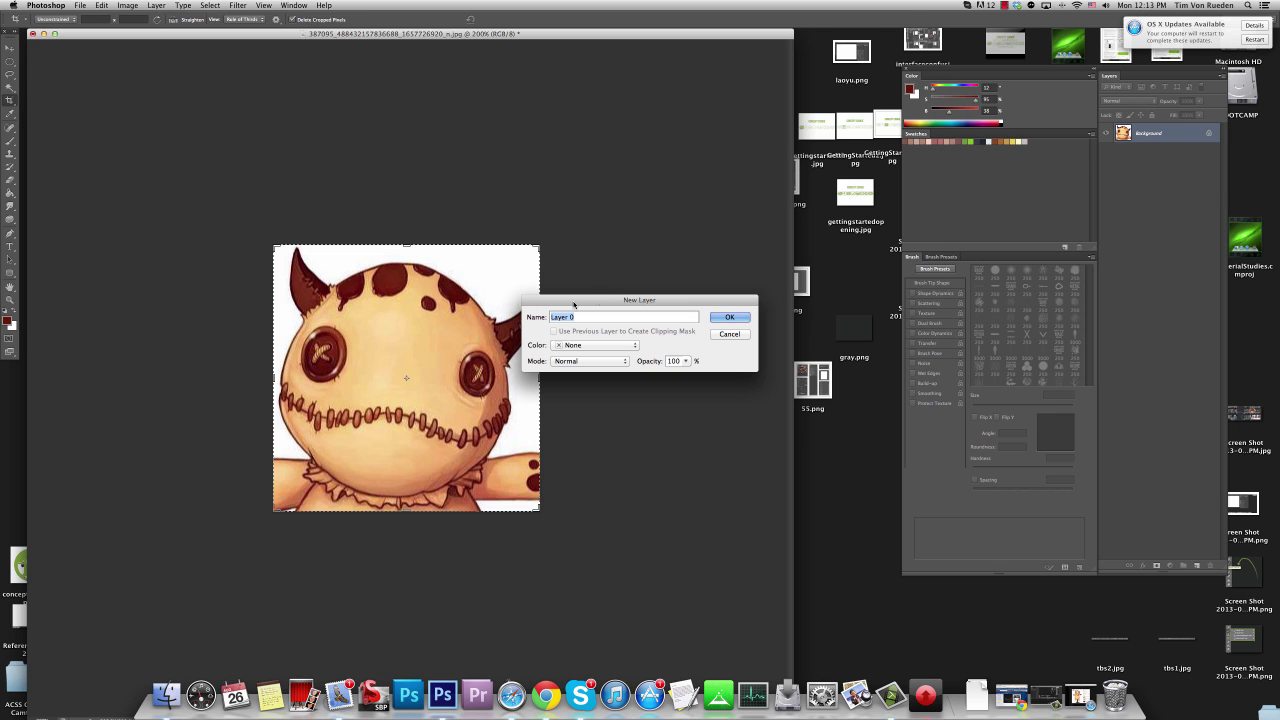
left_click(740, 317)
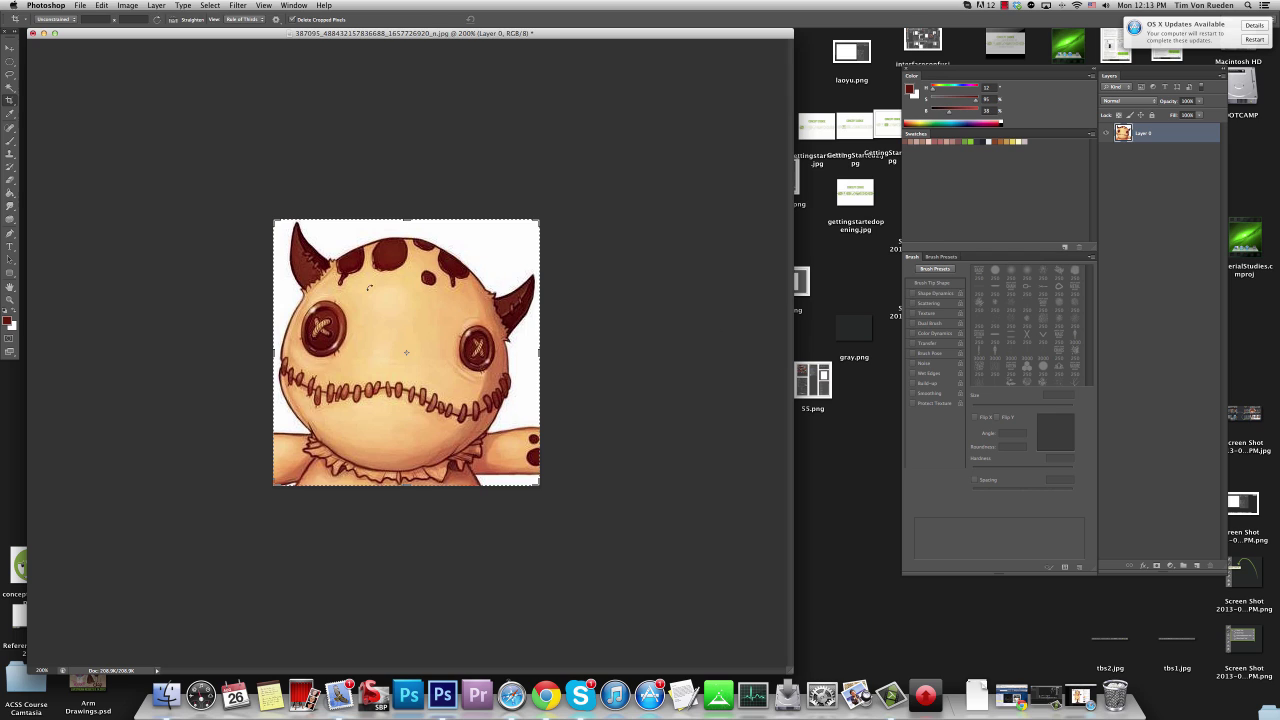
left_click(9, 89)
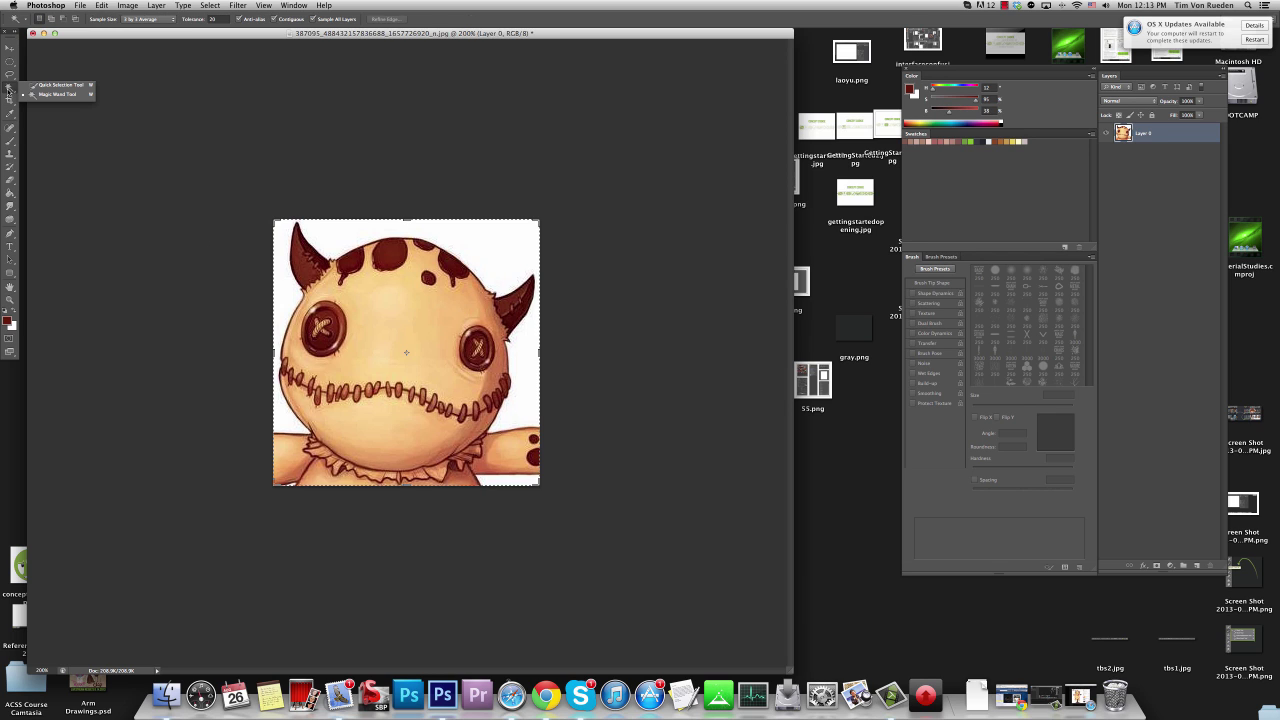
Try removing the white background above the head using the Magic Wand with a different tolerance.
key("super+d")
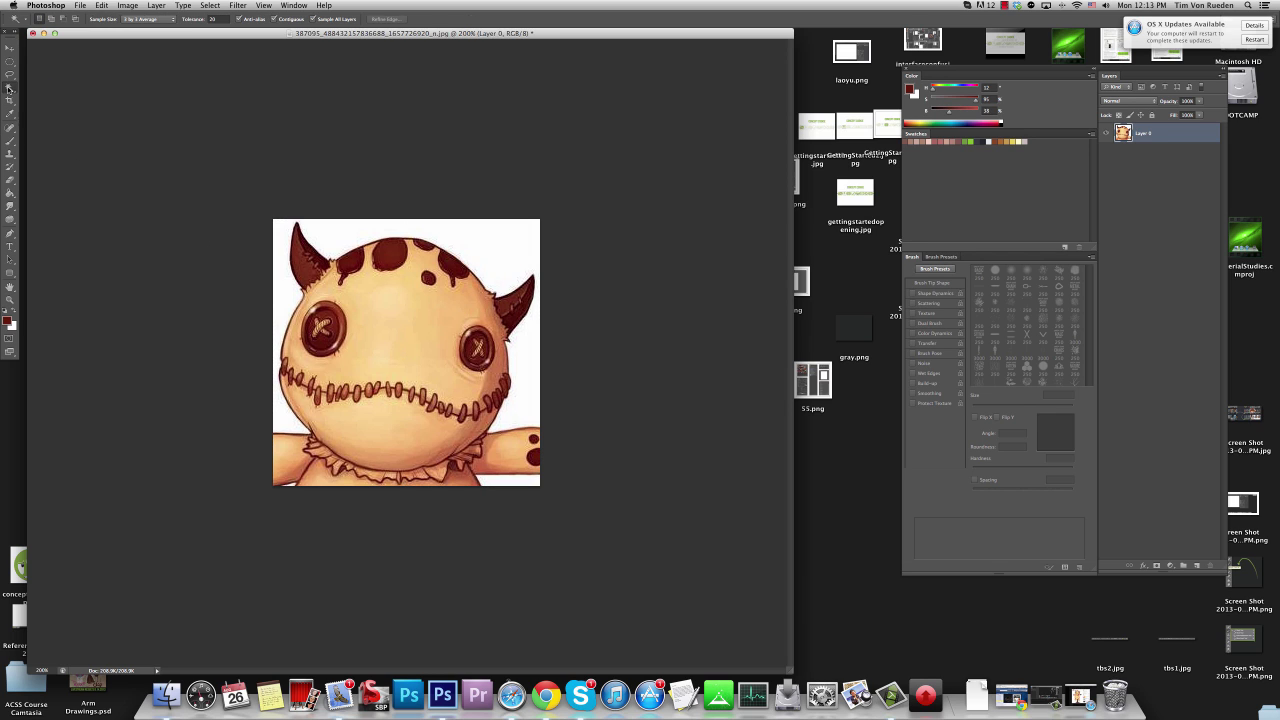
left_click(512, 255)
key("super+d")
left_click(214, 19)
type("40")
key("Return")
left_click(503, 258)
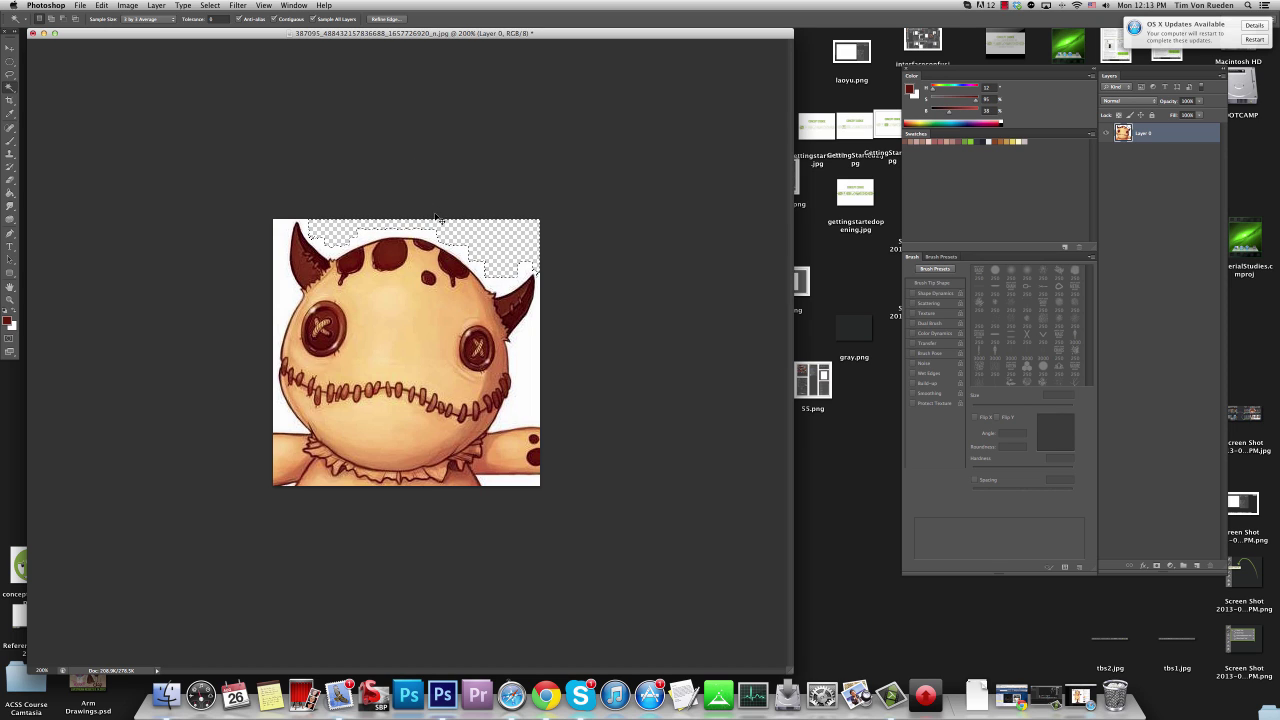
key("super+d")
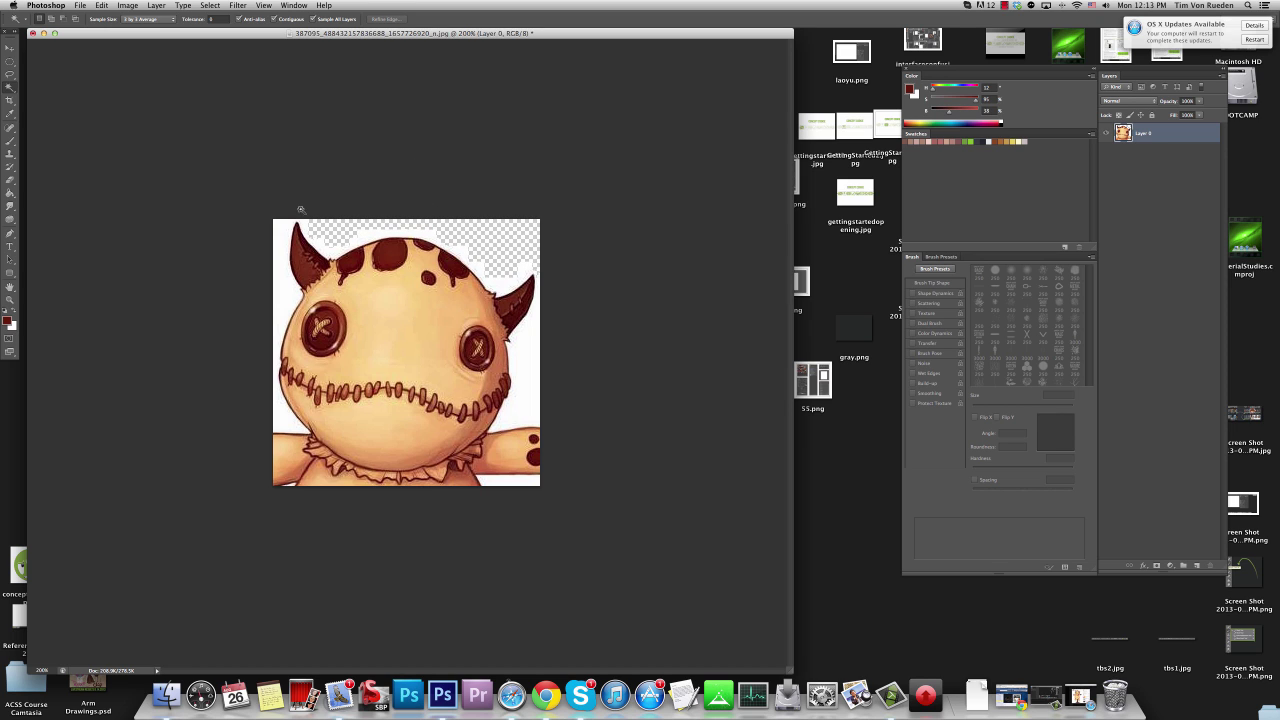
left_click(521, 287)
Set the Magic Wand tolerance back to 20 and undo the partial background deletion.
left_click(218, 18)
type("20")
left_click(492, 284)
key("super+z")
key("super+z")
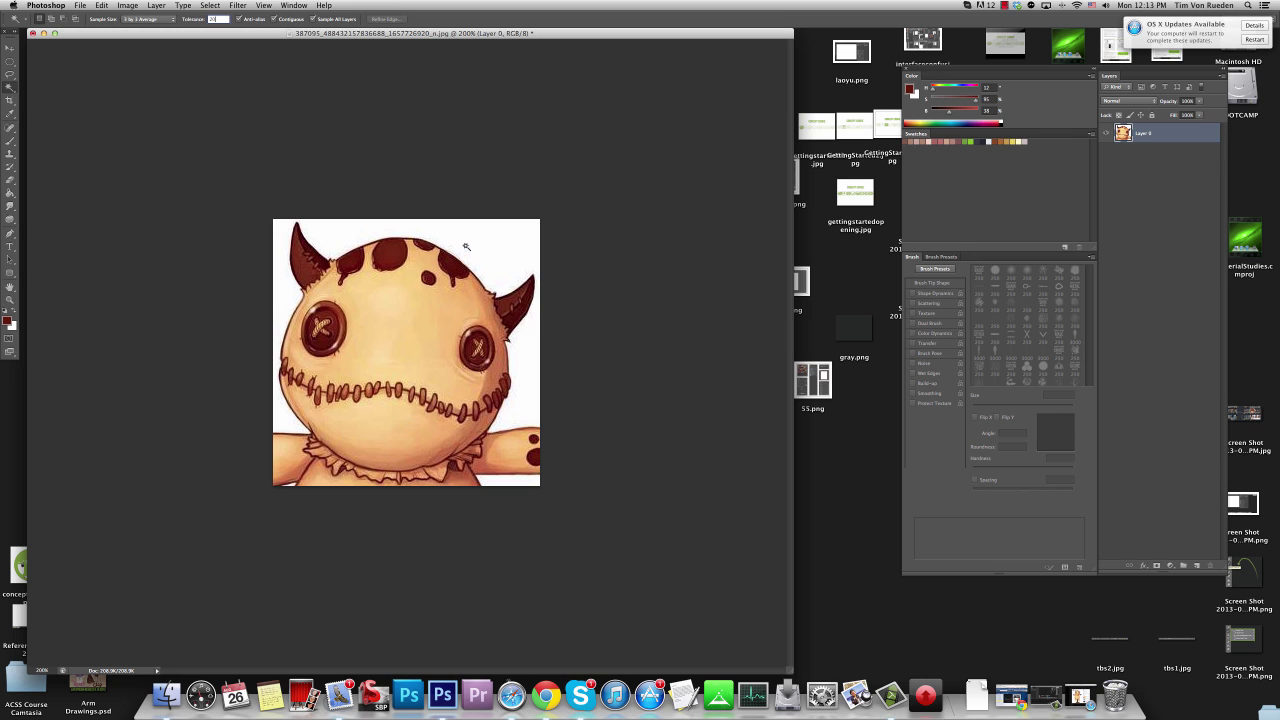
Select the white background around the head and beneath the arm with the Magic Wand and delete it.
left_click(485, 244)
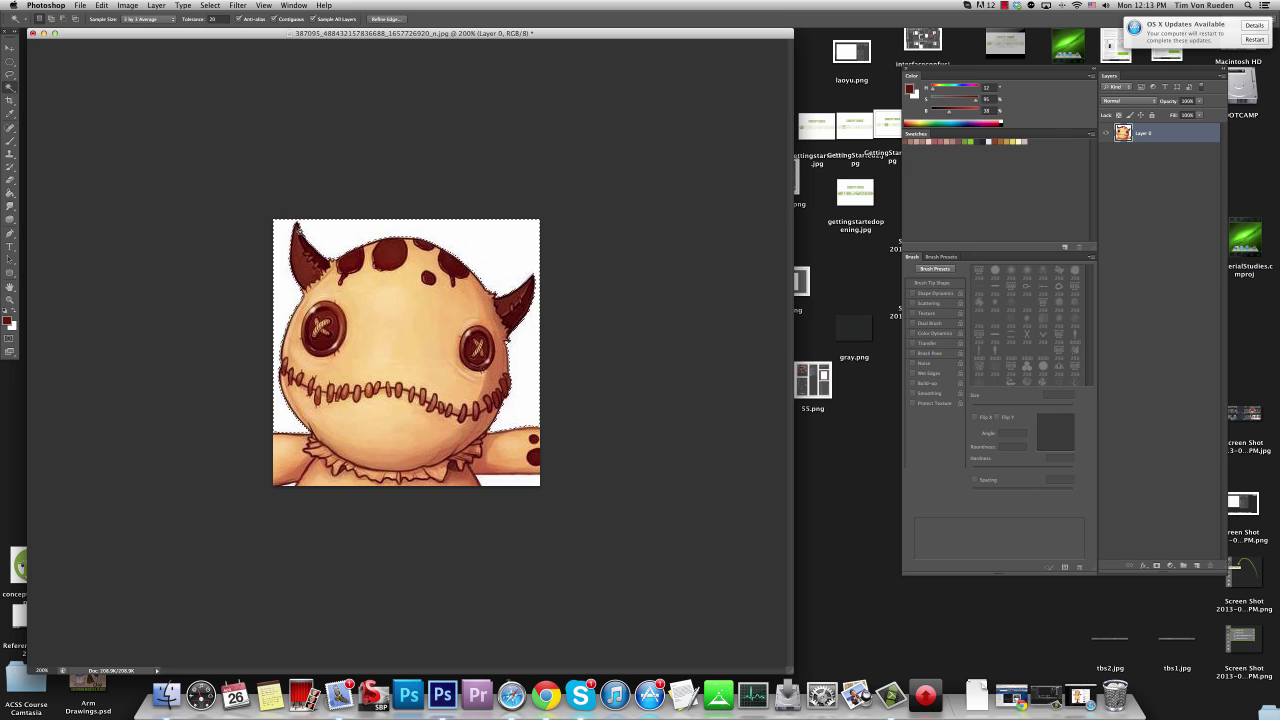
key("Delete")
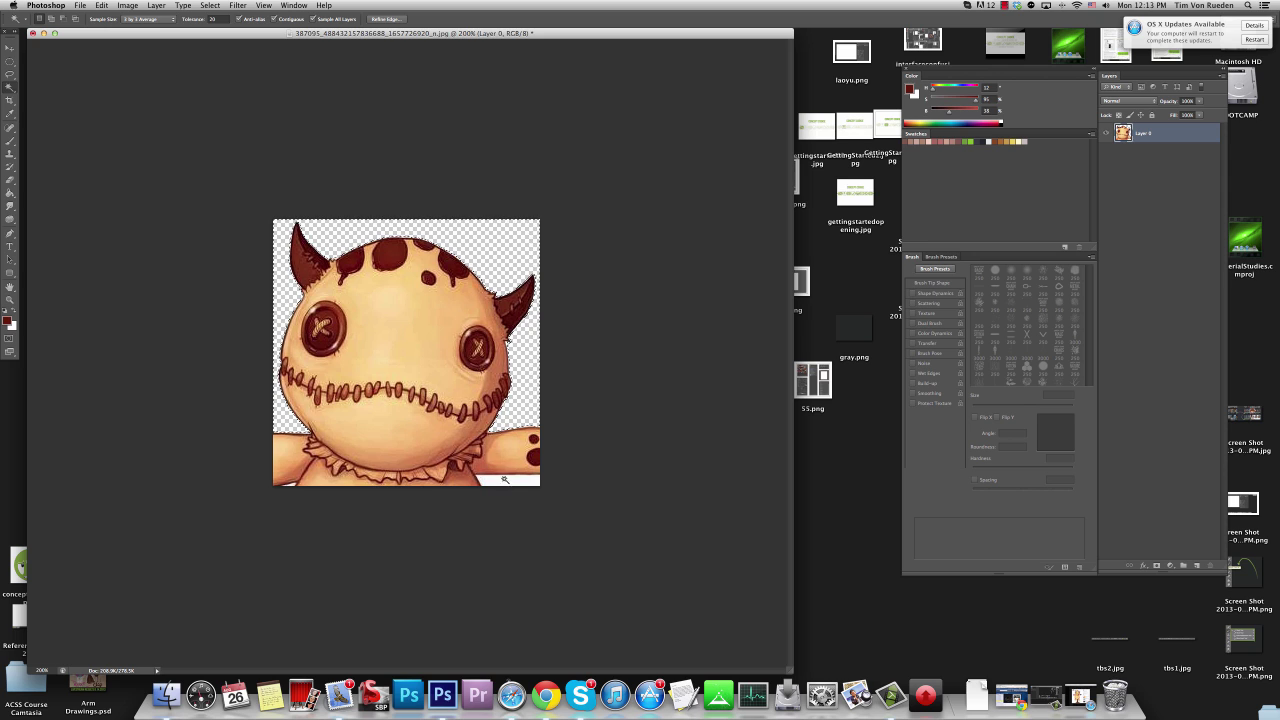
key("super+d")
left_click(510, 480)
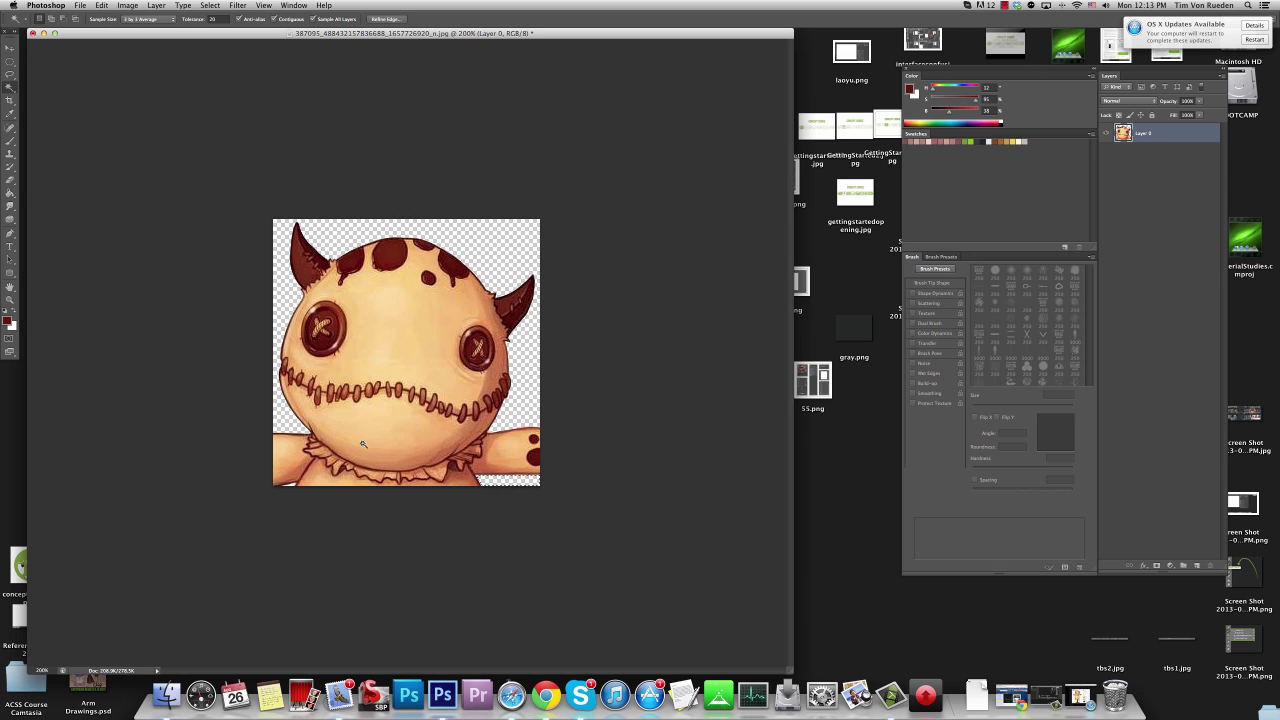
key("Delete")
key("super+d")
Erase the arms and lower body on both sides of the collar with a 55 px Eraser.
left_click(9, 179)
key("b")
mouse_move(498, 440)
left_mouse_down()
mouse_move(522, 447)
mouse_move(525, 470)
mouse_move(536, 432)
mouse_move(497, 430)
mouse_move(511, 430)
mouse_move(523, 462)
mouse_move(511, 453)
left_mouse_up()
key("super+z")
key("e")
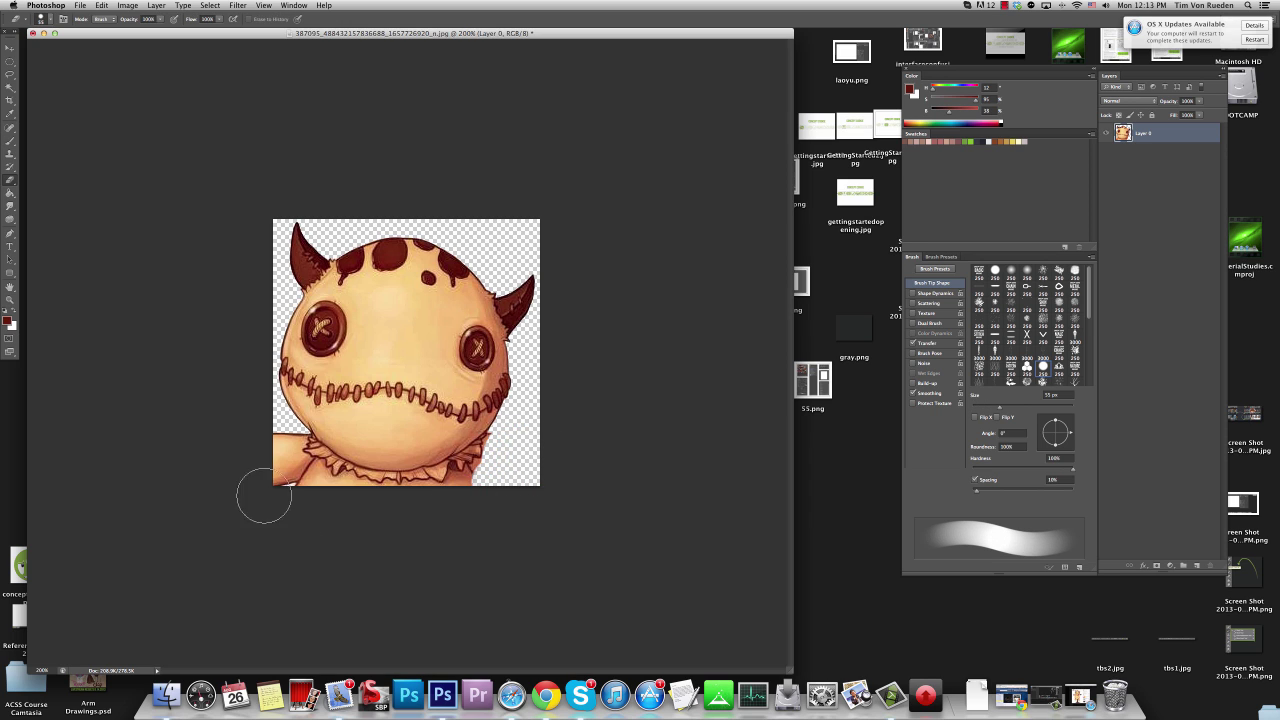
mouse_move(263, 500)
left_mouse_down()
mouse_move(278, 445)
mouse_move(267, 452)
mouse_move(296, 486)
mouse_move(371, 516)
left_mouse_up()
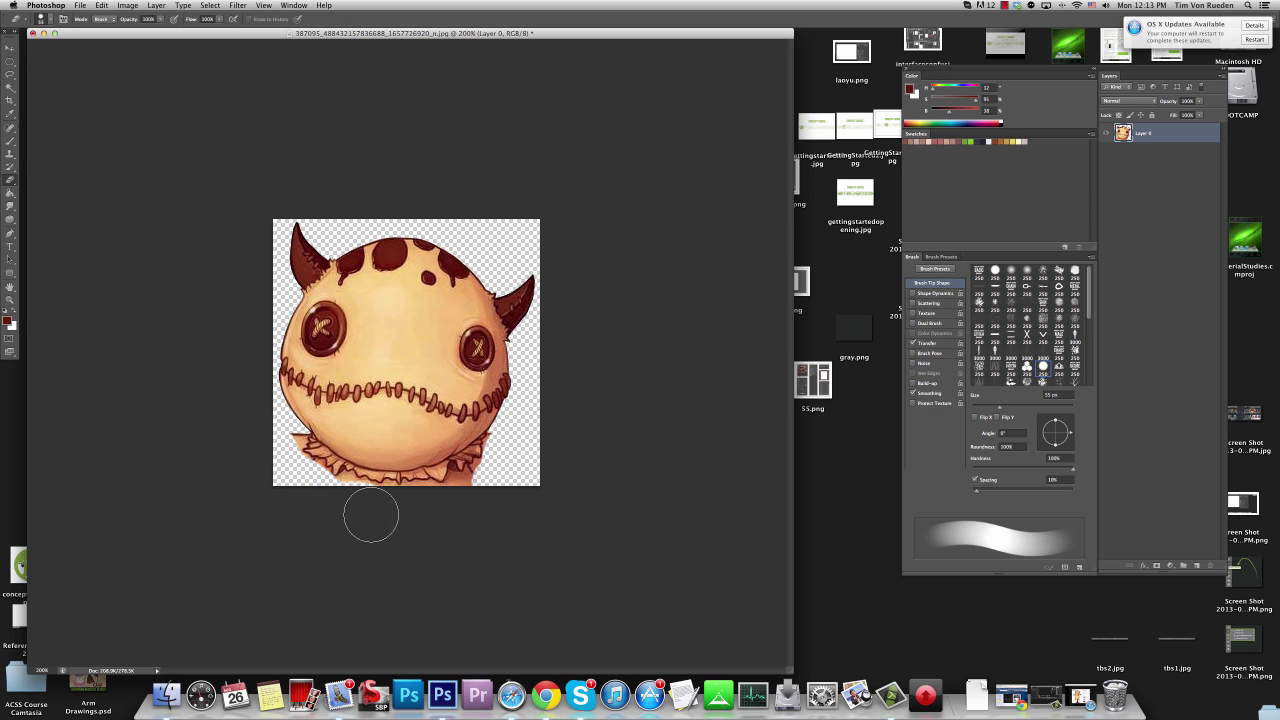
Erase the remaining arm and body remnants around the ruffled collar, reducing the Eraser size to 7 px.
left_click_drag(511, 468, 488, 469)
left_click_drag(280, 440, 294, 436)
left_click_drag(509, 447, 502, 447)
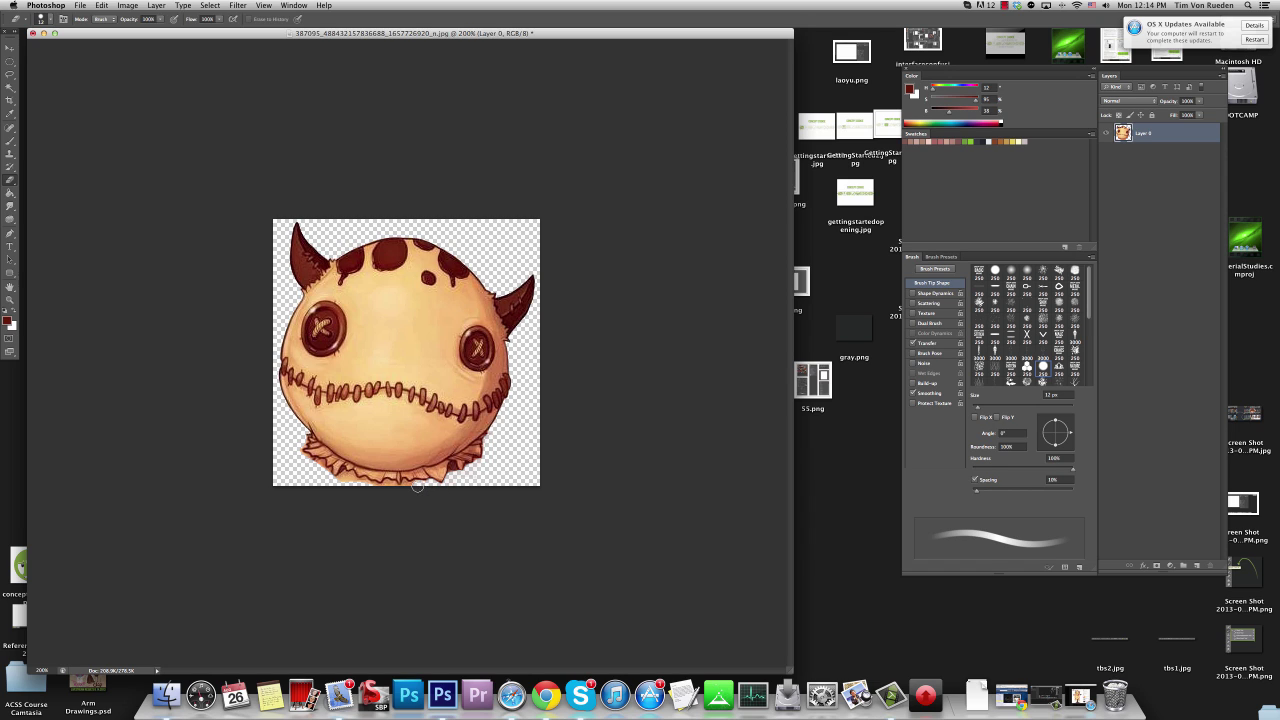
left_click_drag(416, 480, 409, 480, "ctrl+alt")
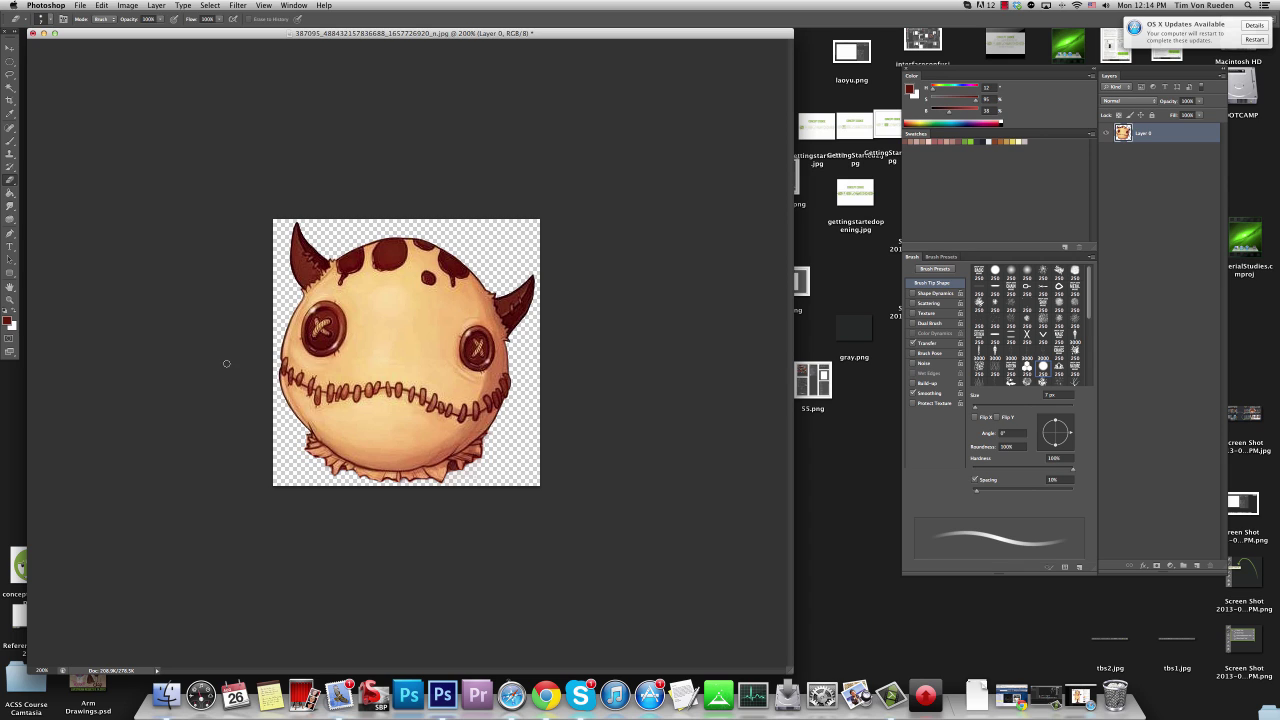
Sample the horn's dark red with the Brush tool and paint a thin outline along the collar's cut edges.
left_click(9, 141)
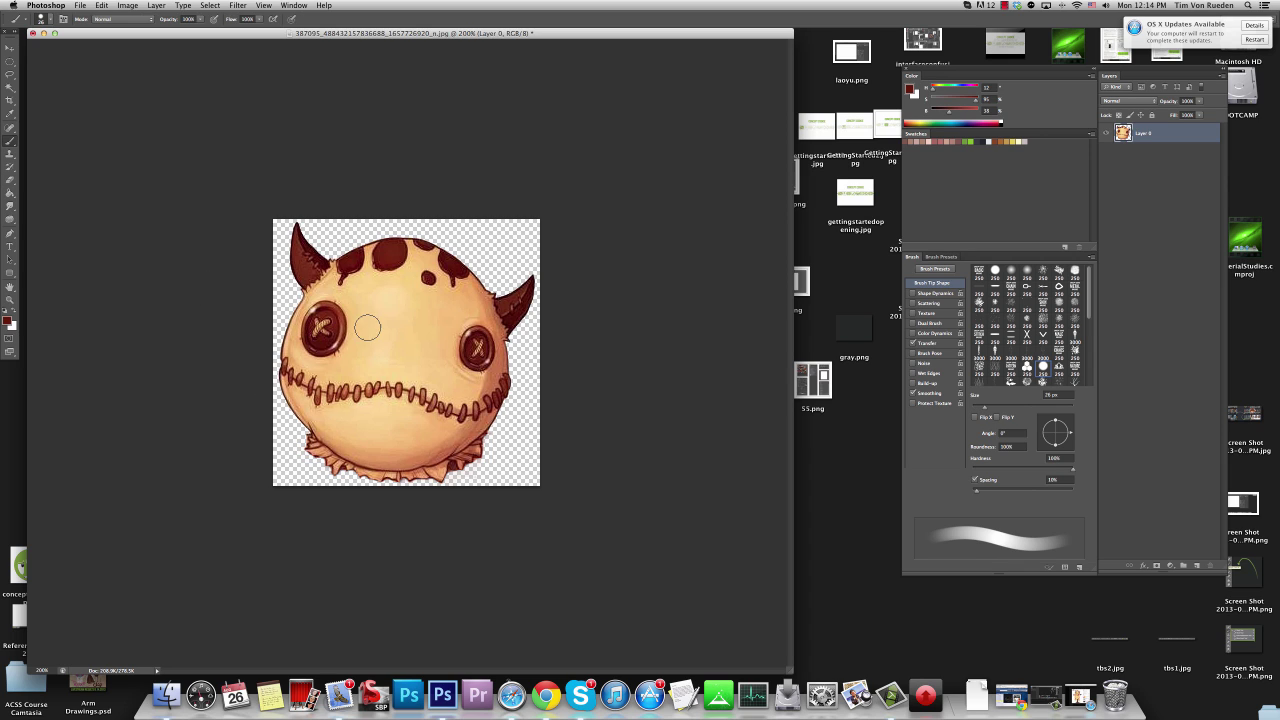
left_click_drag(368, 328, 349, 328)
left_click(323, 263, "alt")
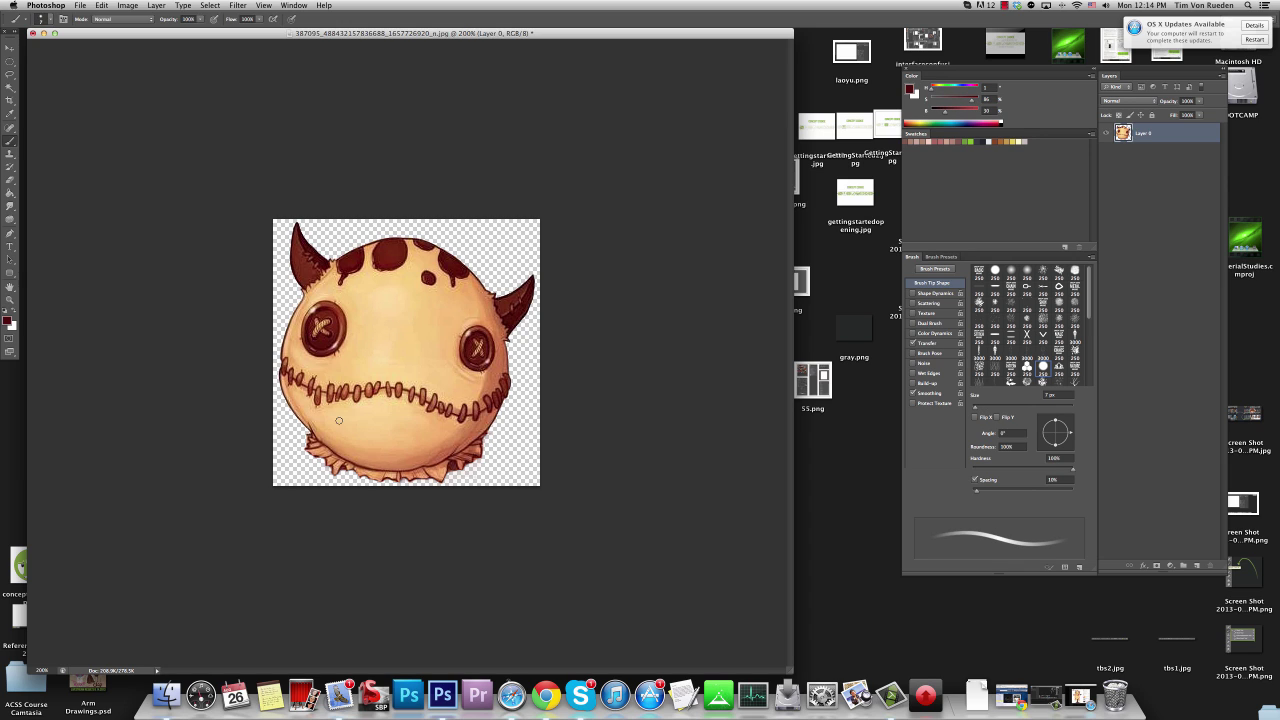
mouse_move(334, 462)
left_mouse_down()
mouse_move(327, 471)
mouse_move(310, 450)
left_mouse_up()
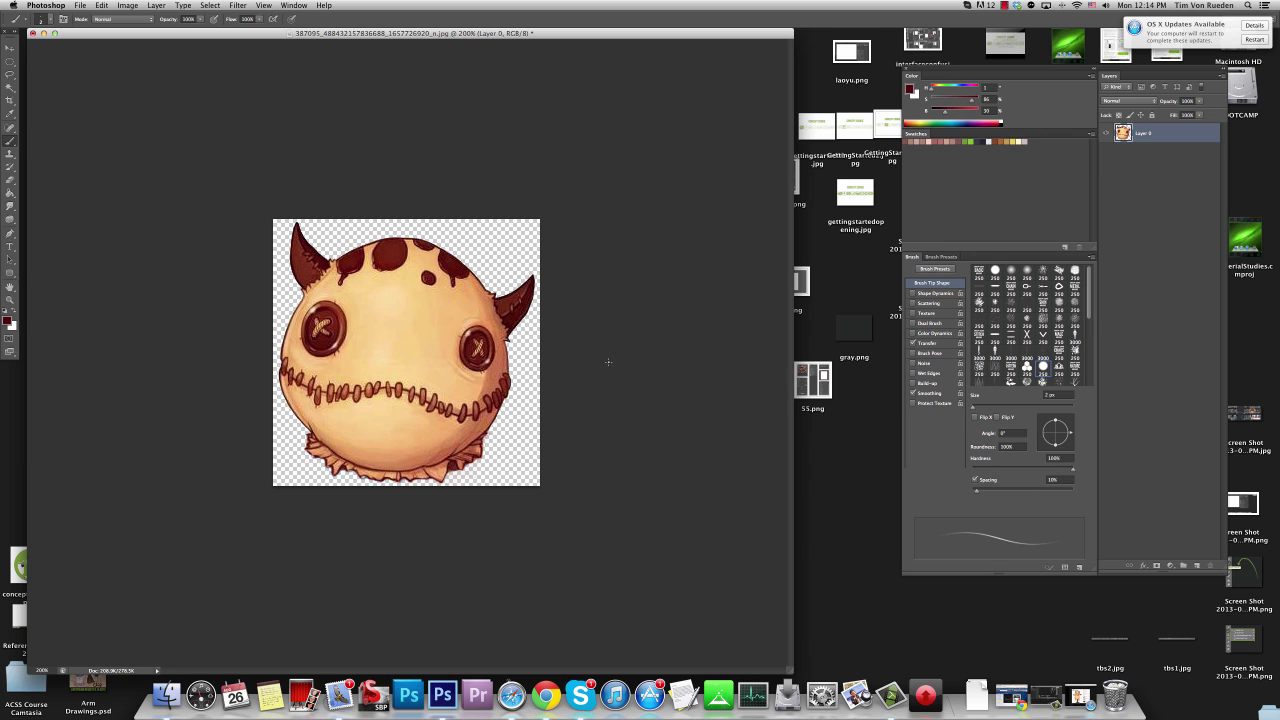
Crop the canvas slightly tighter around the scarecrow head.
left_click(10, 100)
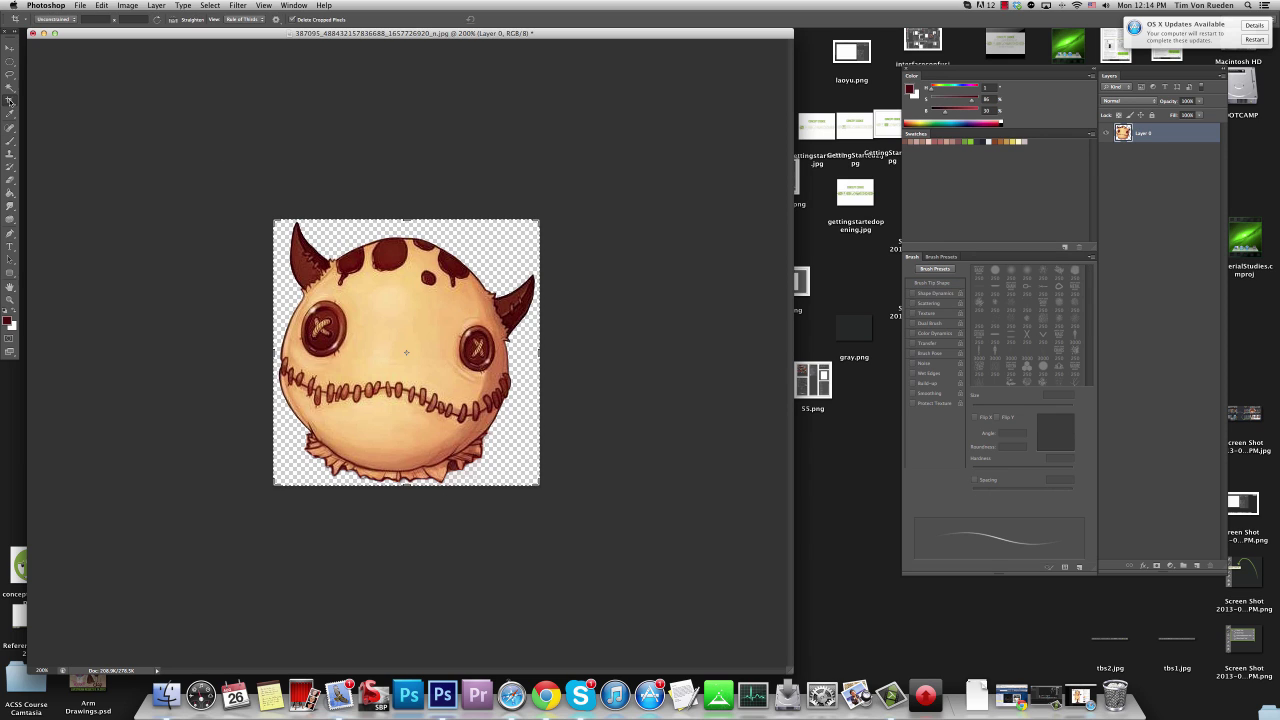
left_click_drag(537, 483, 538, 480)
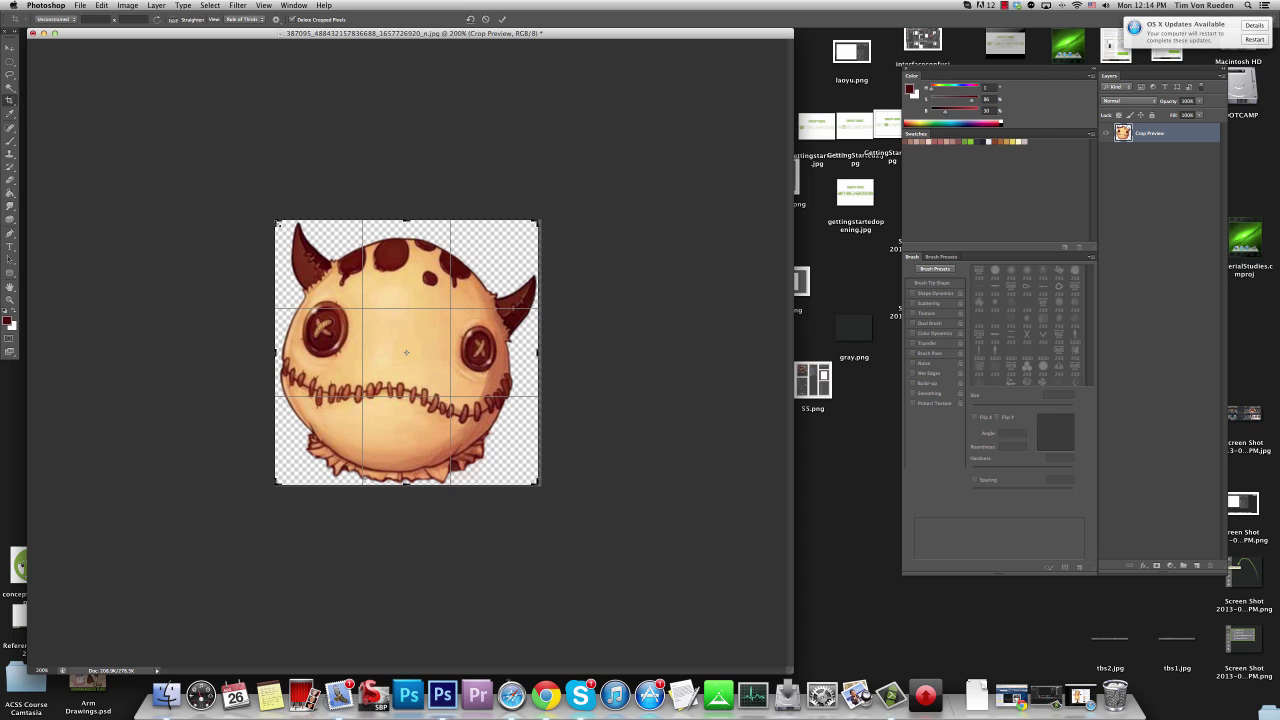
mouse_move(278, 224)
left_mouse_down()
mouse_move(294, 206)
mouse_move(279, 207)
left_mouse_up()
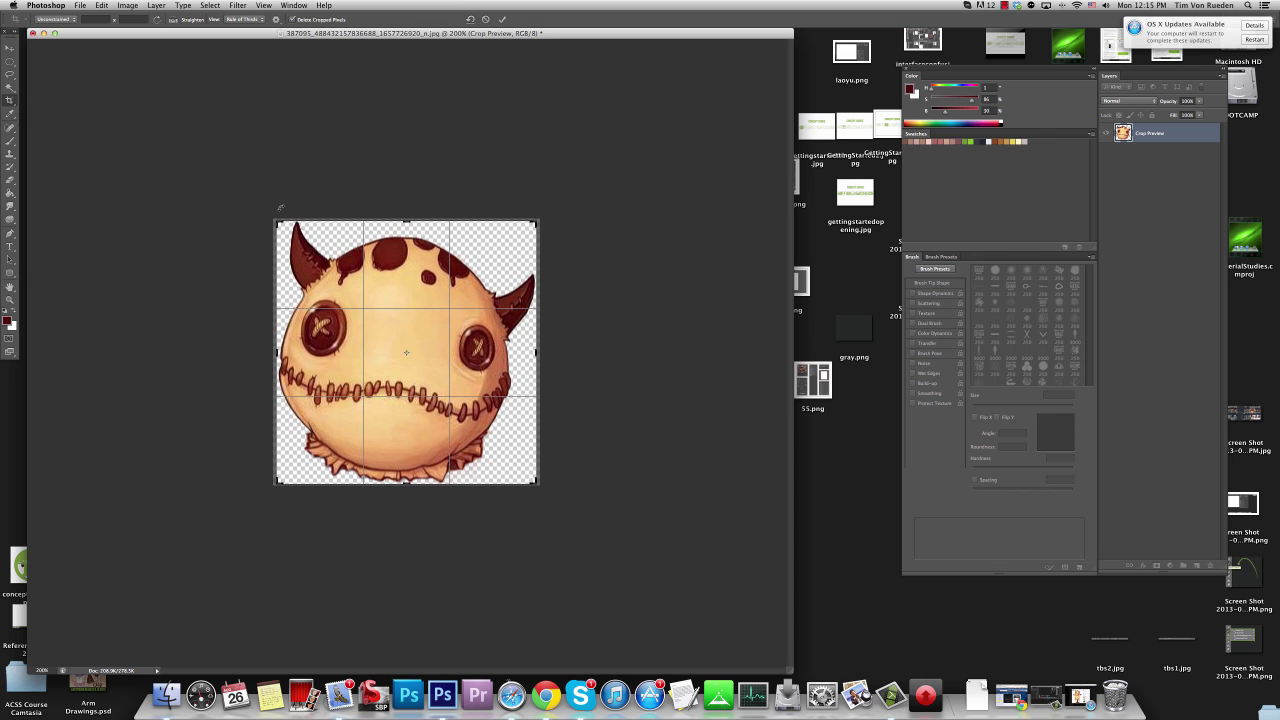
key("Return")
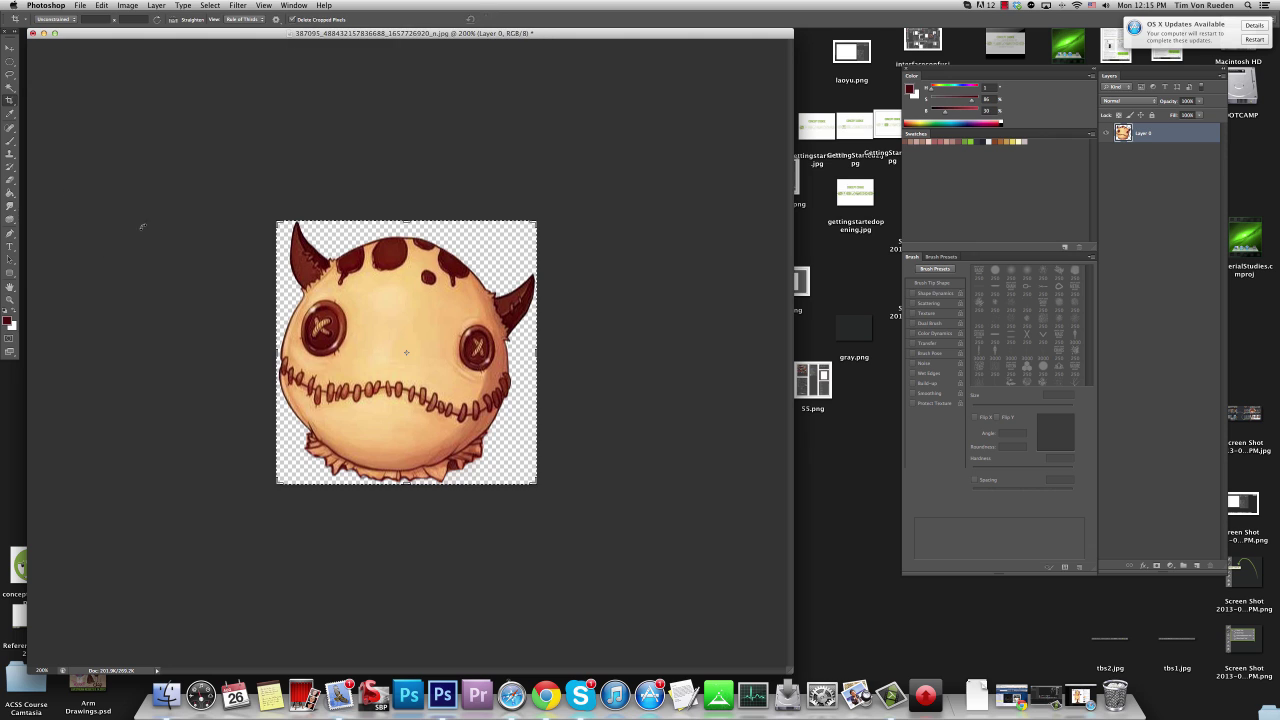
Start a Save for Web export, preview the JPEG format, and set the format back to PNG-24.
left_click(80, 5)
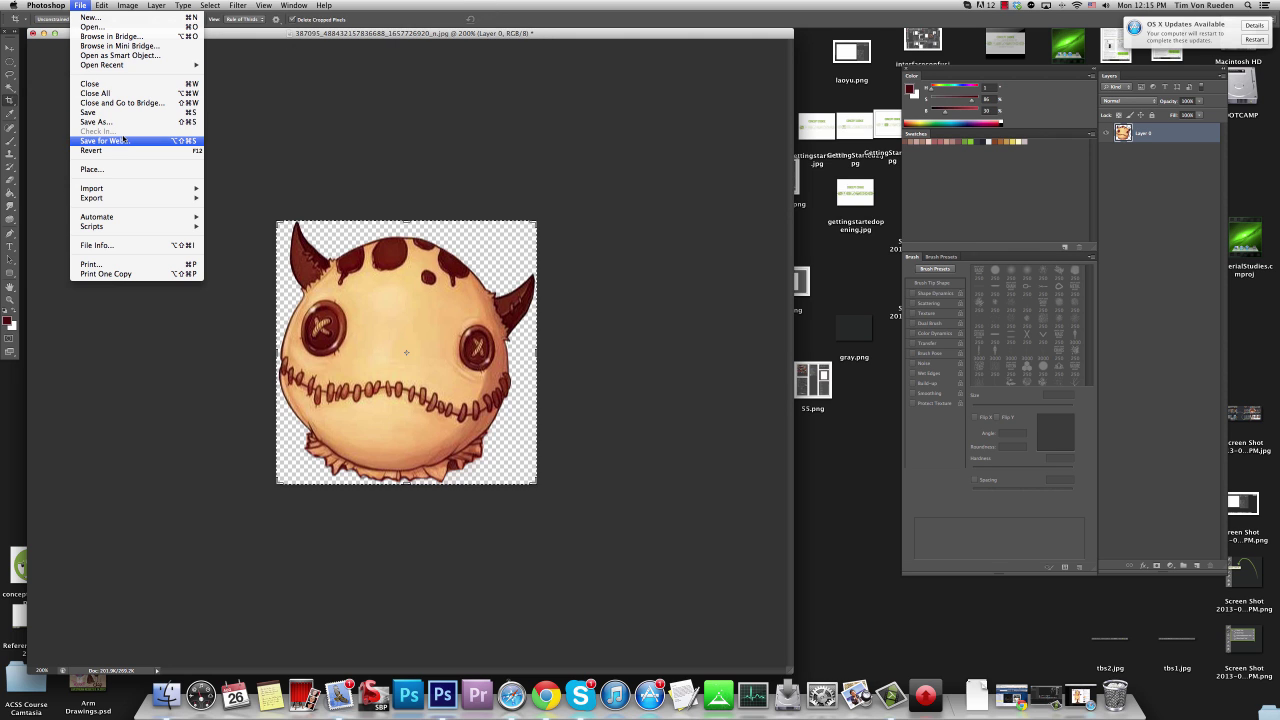
left_click(124, 141)
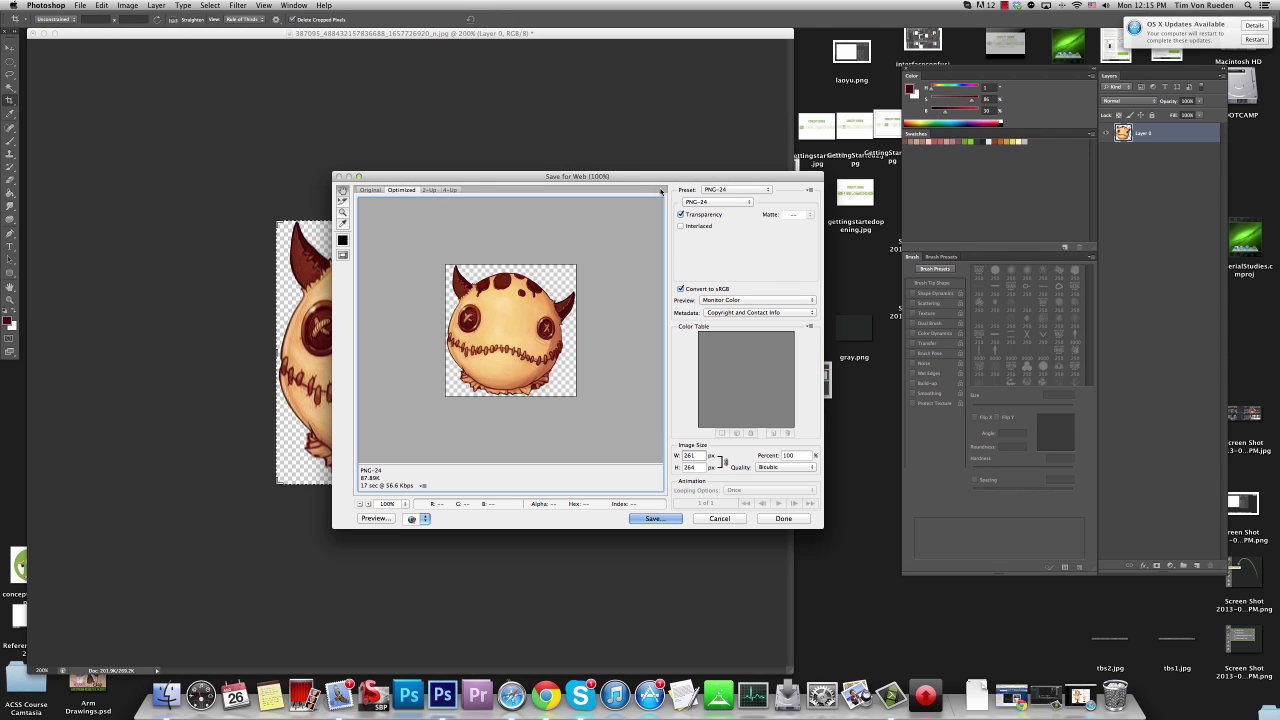
left_click(698, 202)
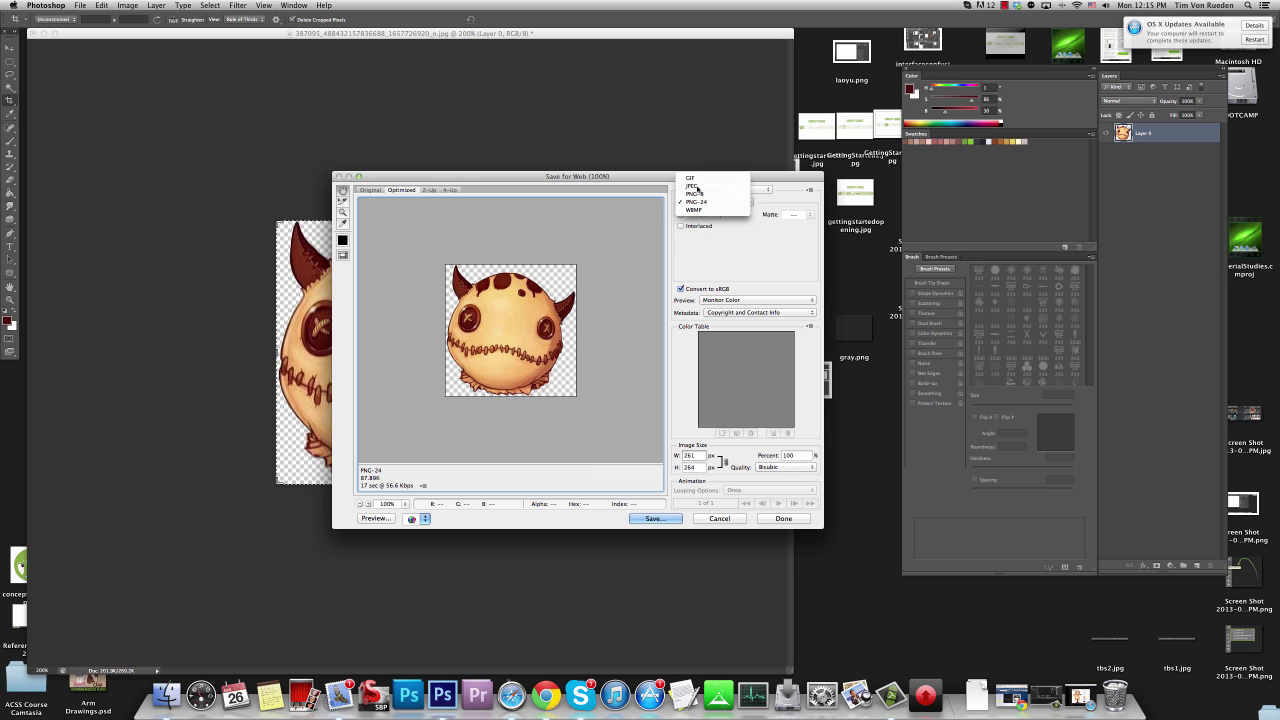
left_click(695, 186)
left_click(705, 203)
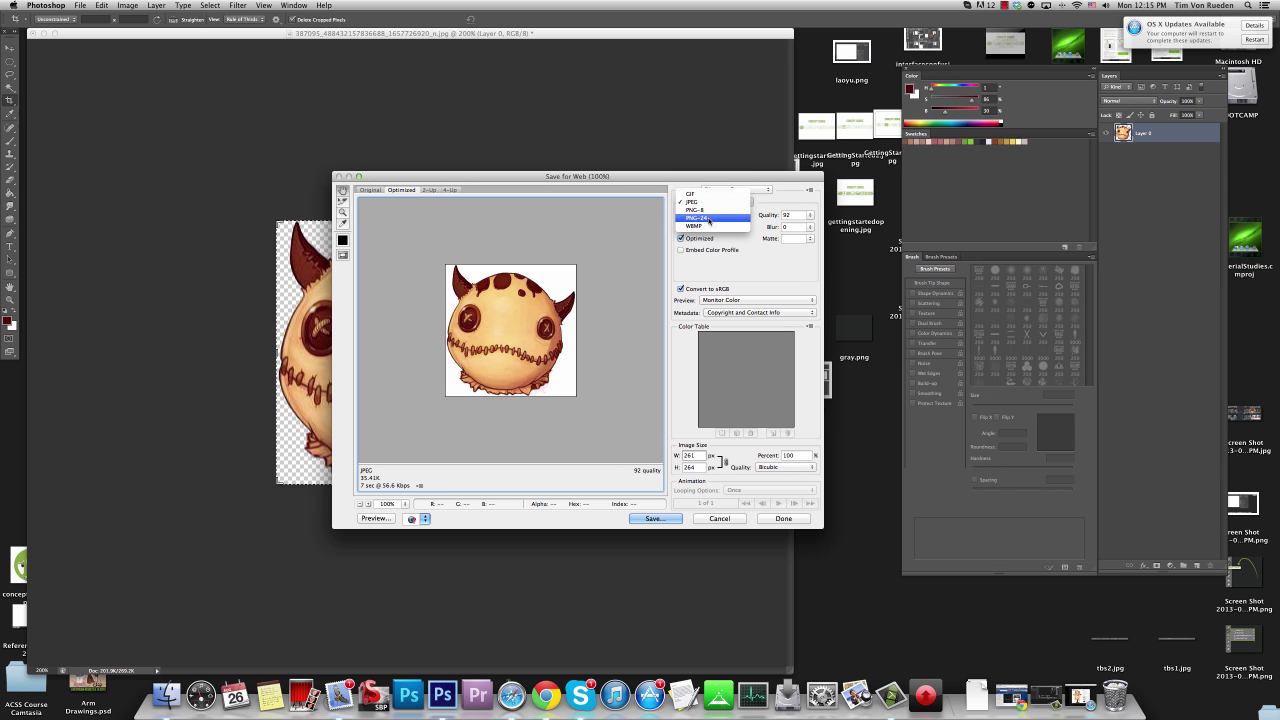
left_click(710, 219)
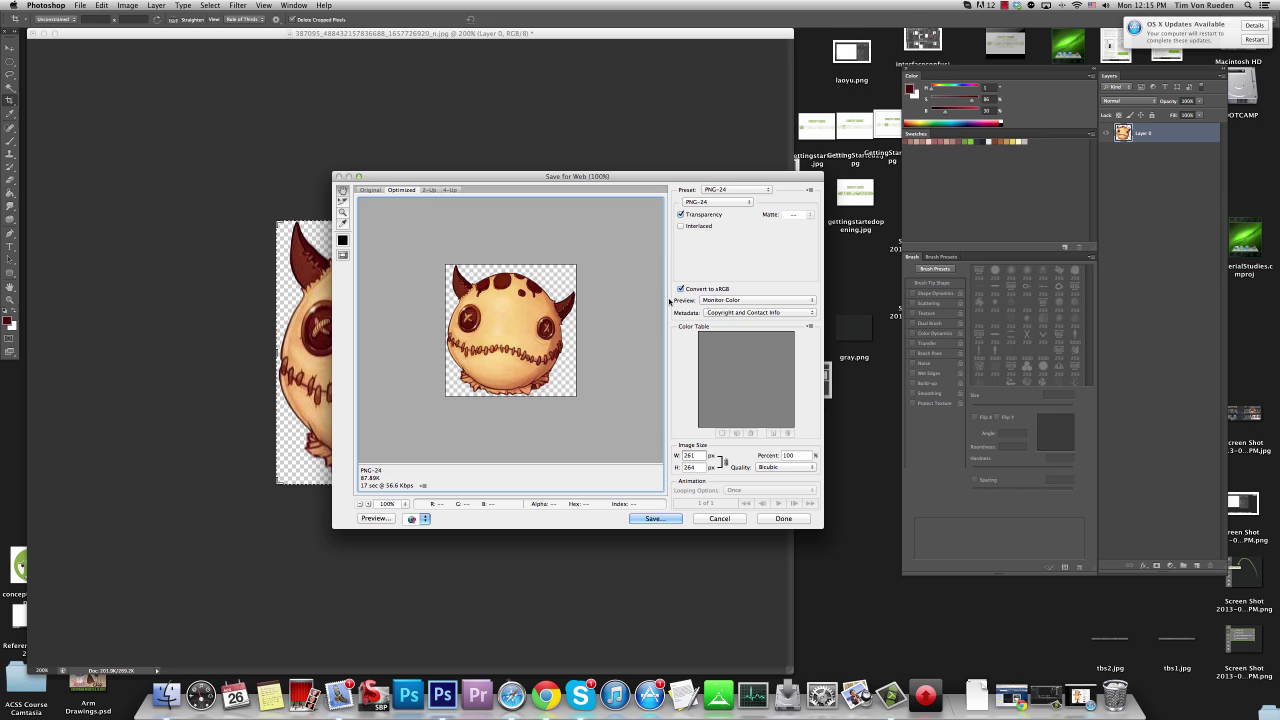
Compare the PNG-24 preview with Transparency off and on, leaving Transparency enabled.
left_click(683, 215)
left_click(681, 214)
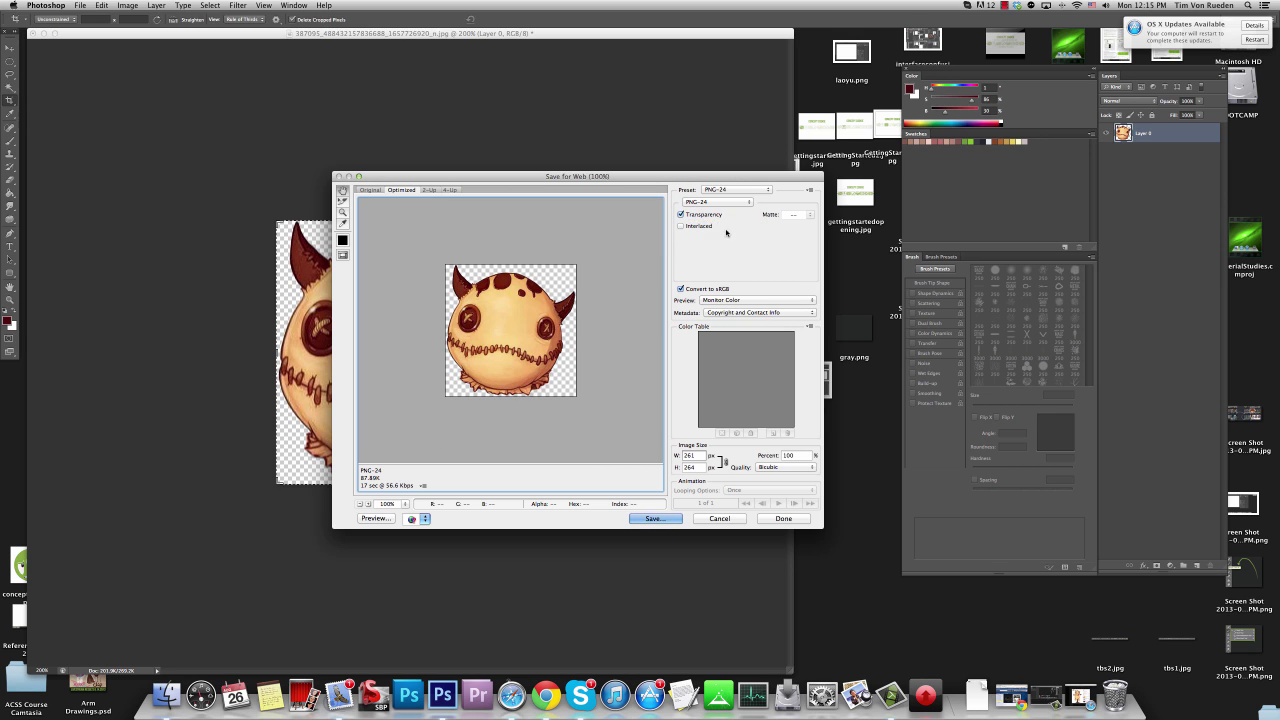
left_click(681, 214)
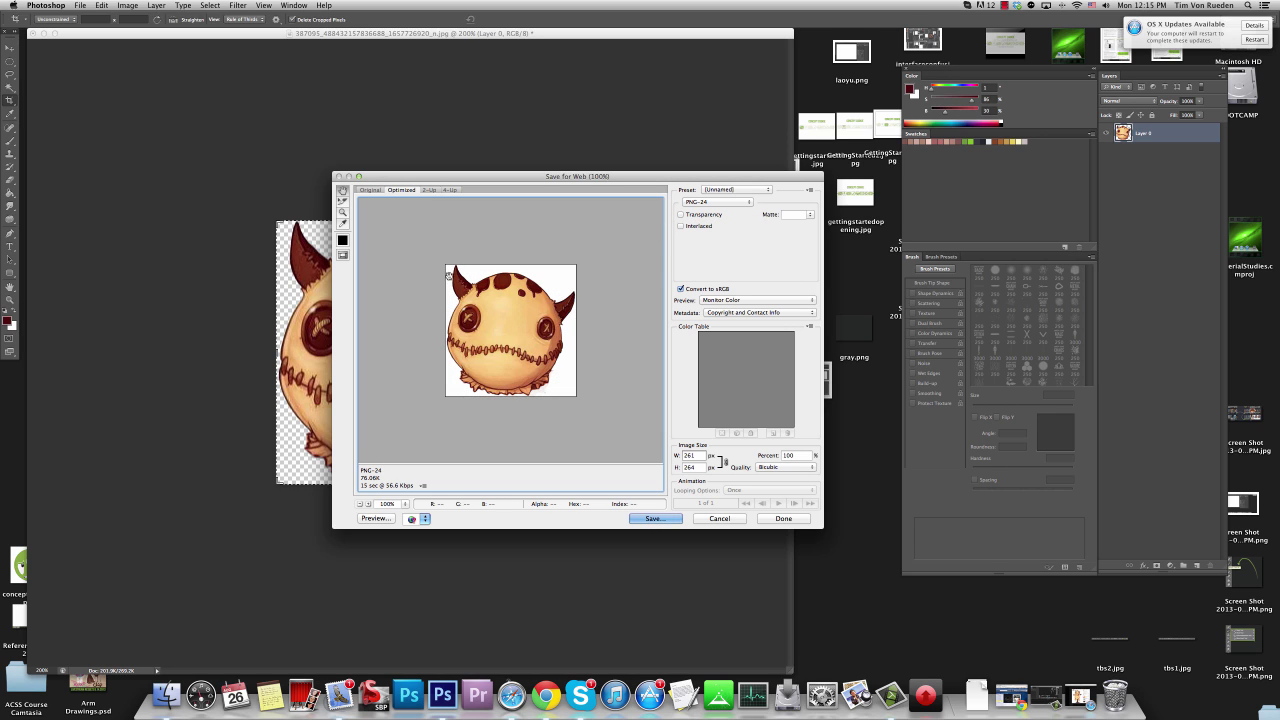
left_click(681, 214)
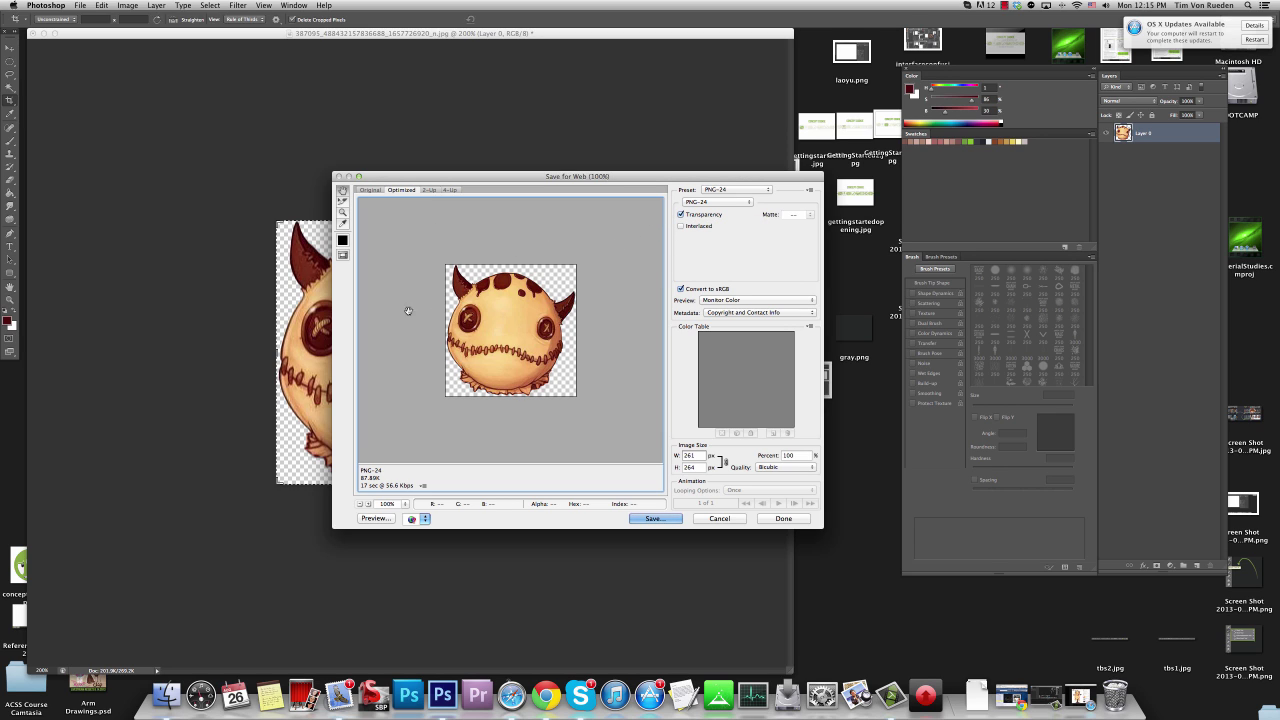
Save the optimized image to the Desktop as melvinicon.png.
left_click(650, 518)
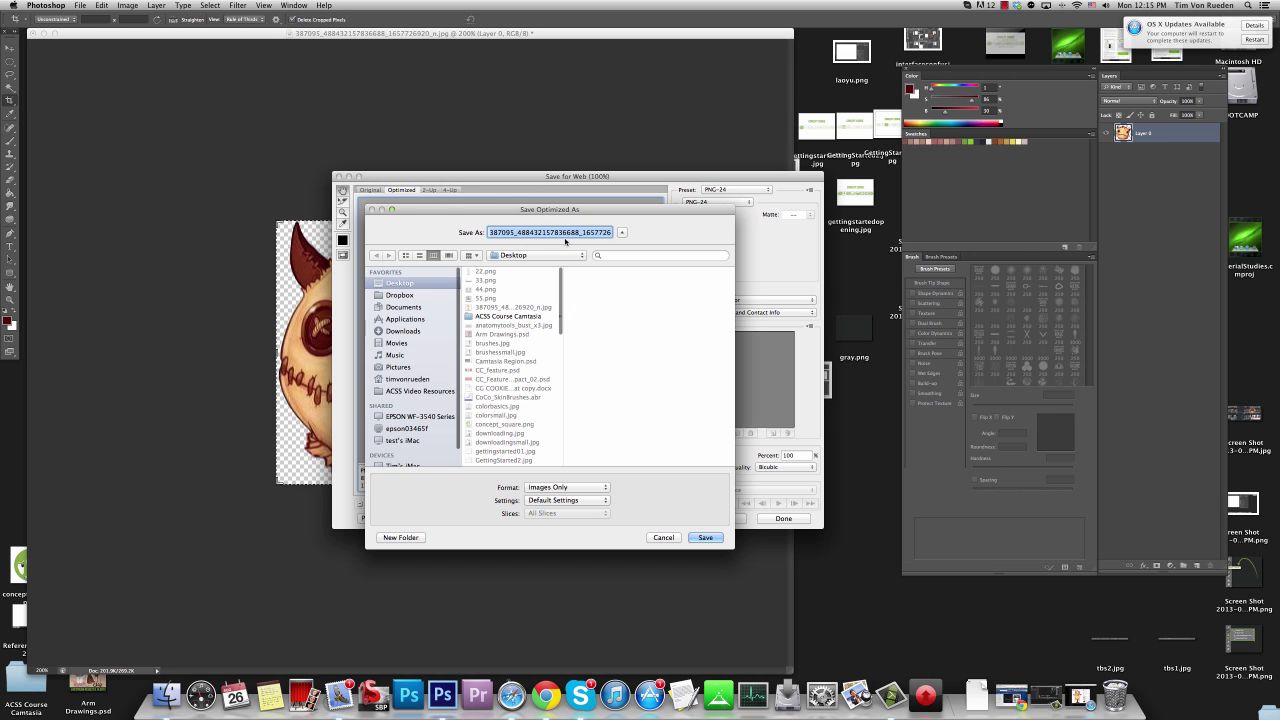
type("melvinicon.png")
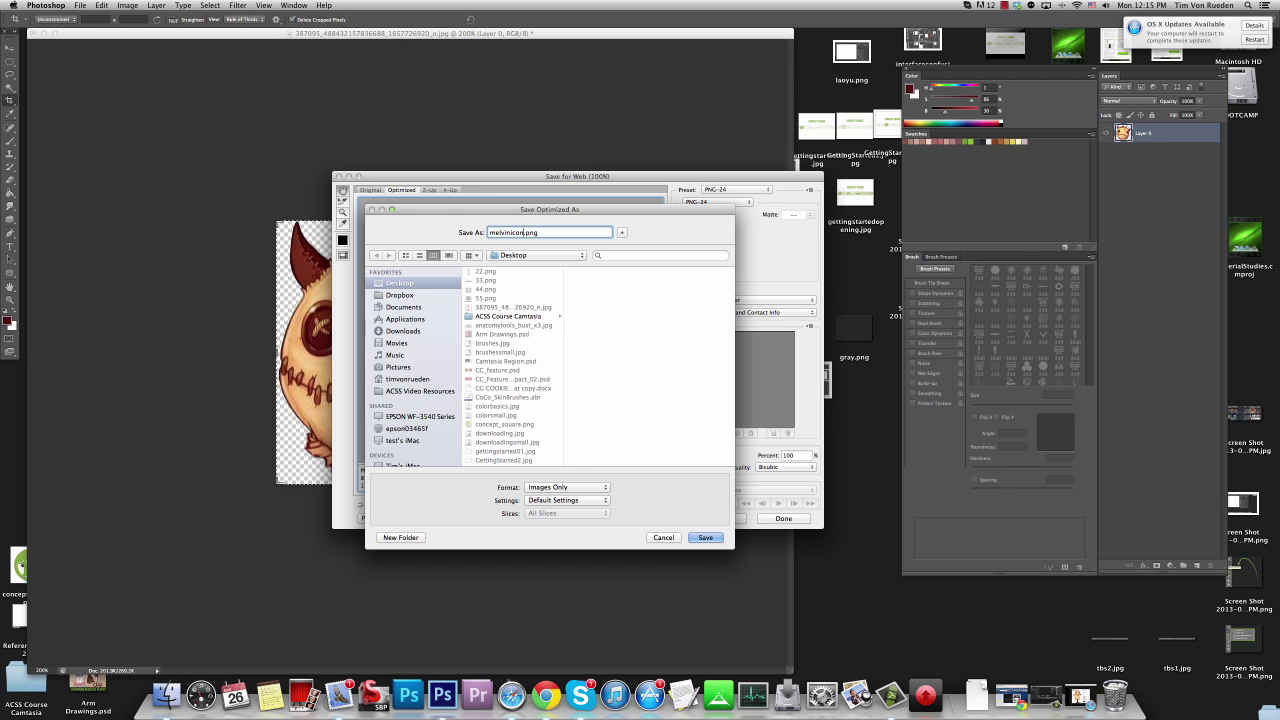
key("Return")
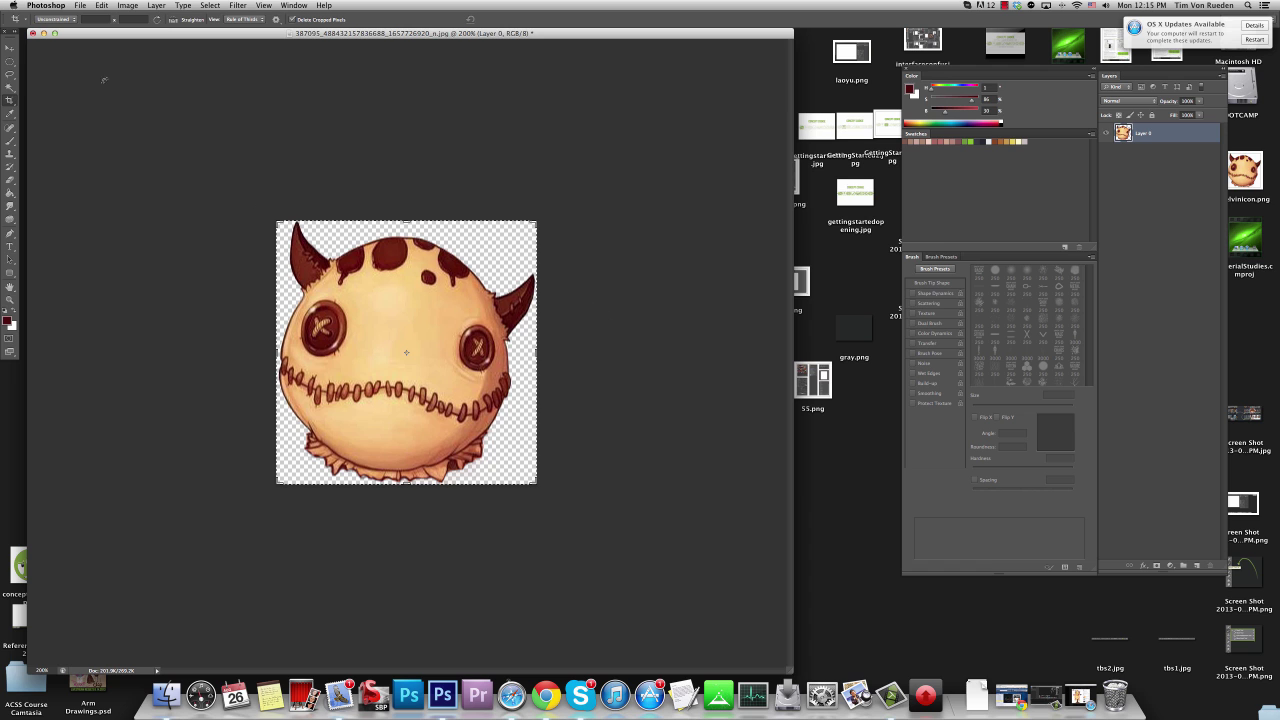
Switch to the Finder desktop, move melvinicon.png into the empty area and put the original scarecrow picture in the Trash.
left_click(43, 33)
left_click(1085, 182)
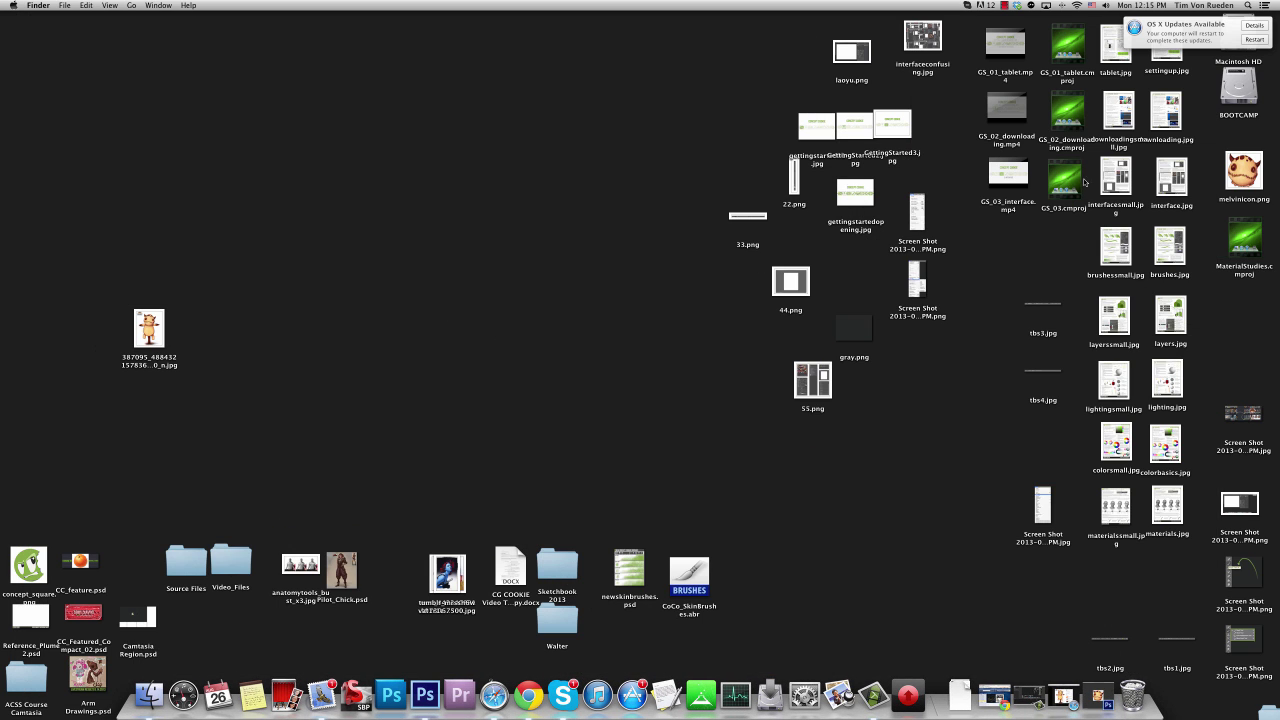
left_click_drag(1244, 172, 478, 158)
left_click_drag(152, 328, 1132, 694)
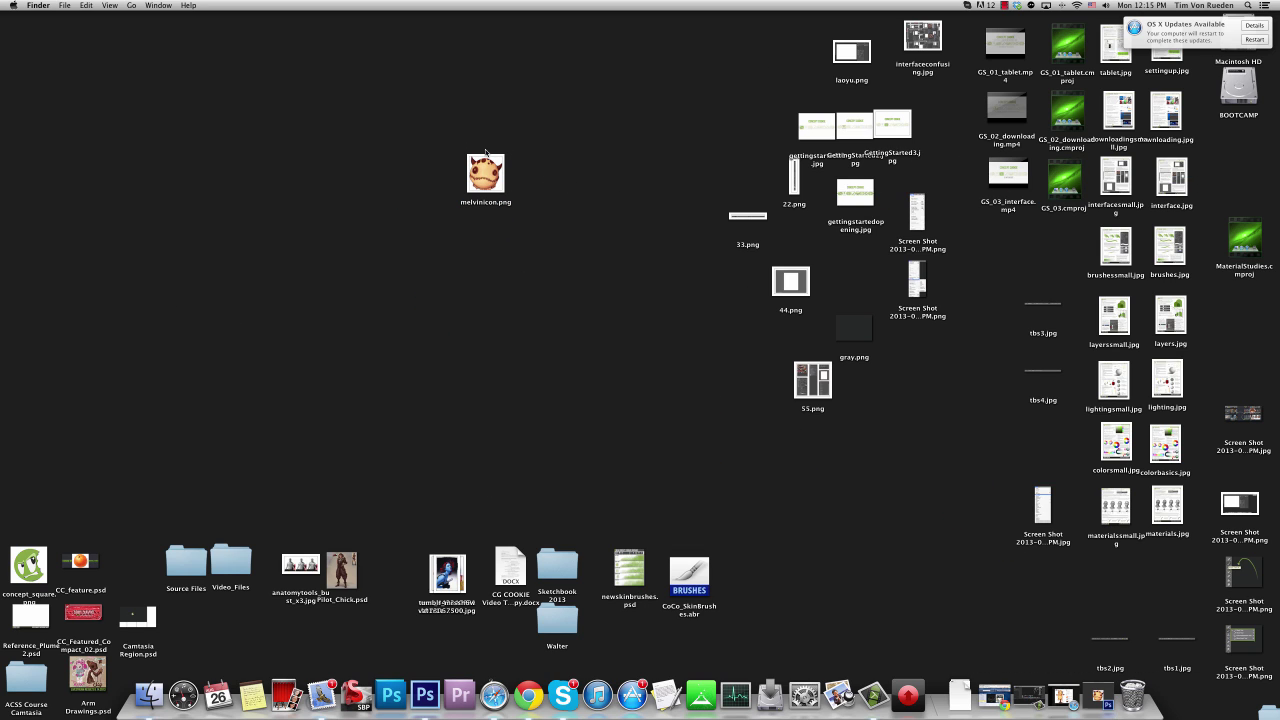
left_click_drag(486, 172, 446, 222)
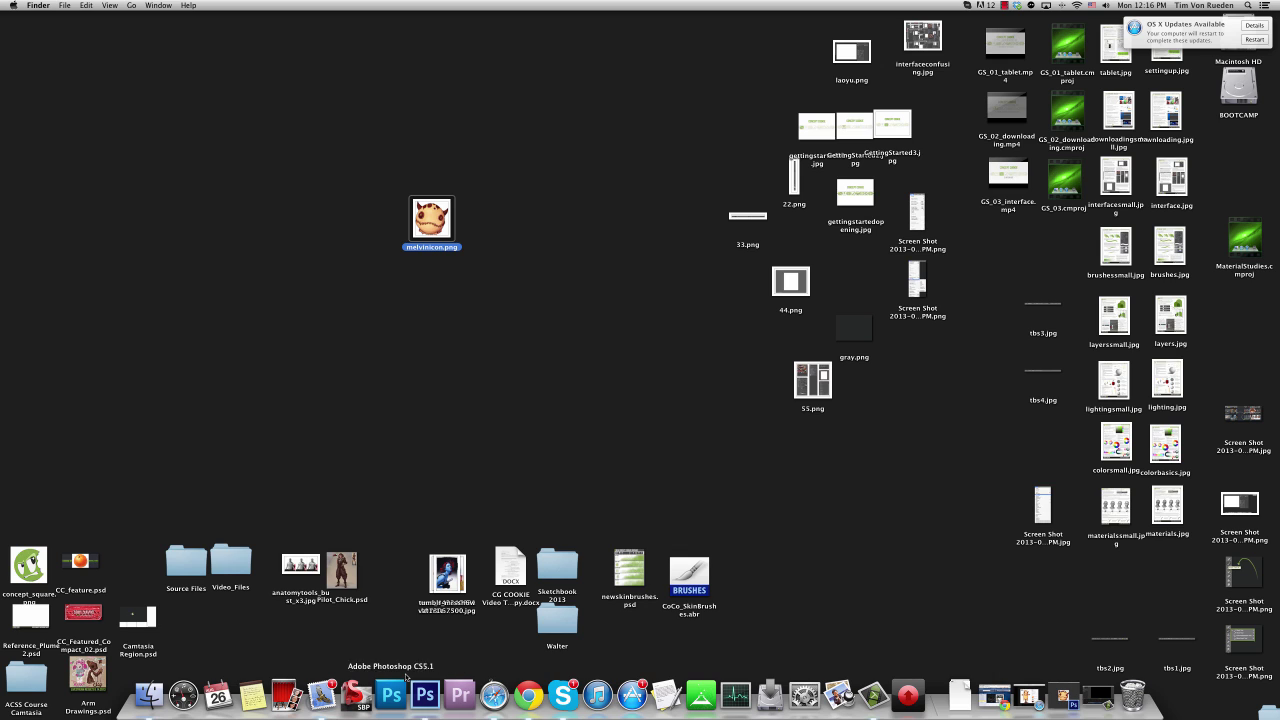
Open melvinicon.png with Preview, then select and copy the whole image.
right_click(440, 228)
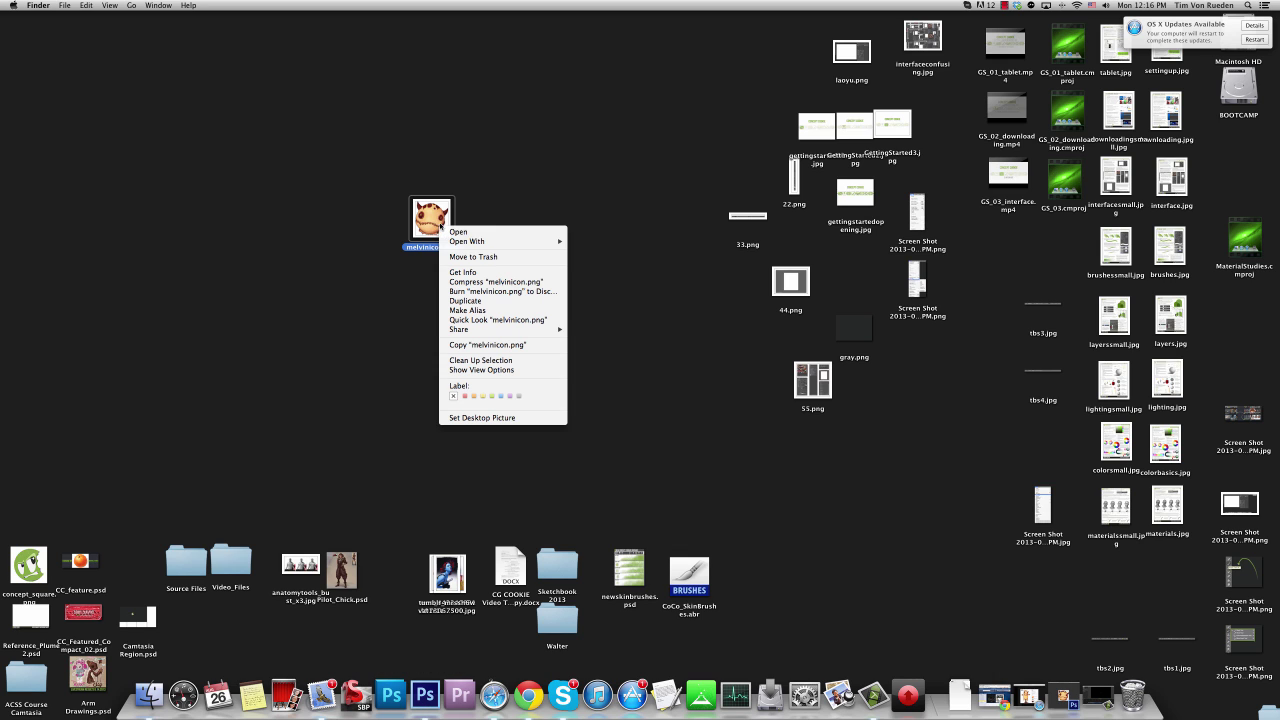
mouse_move(462, 242)
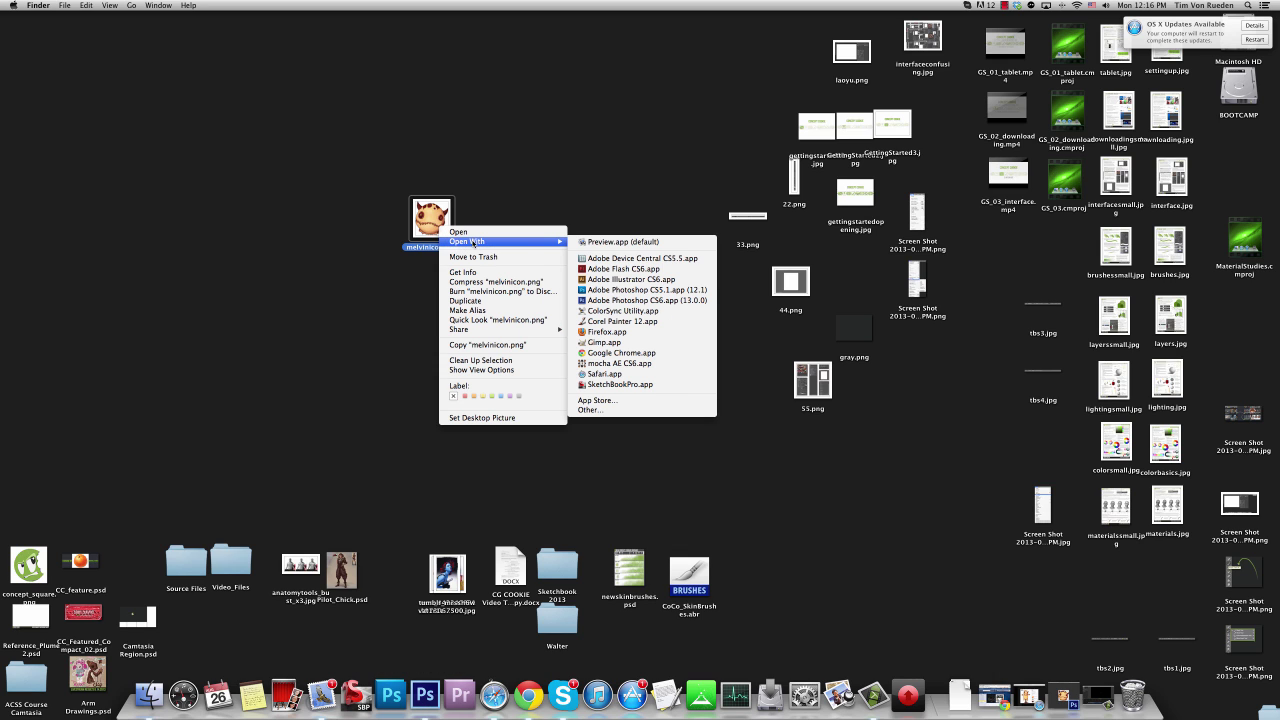
left_click(617, 242)
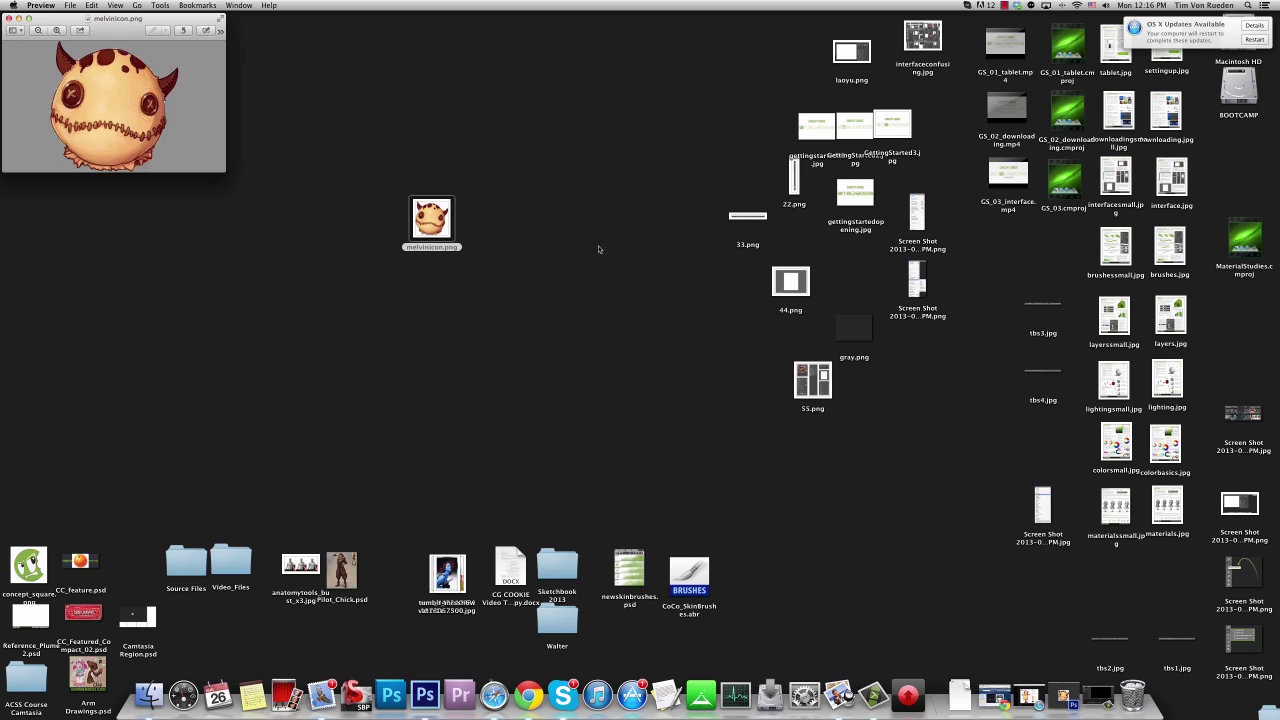
left_click_drag(138, 41, 176, 65)
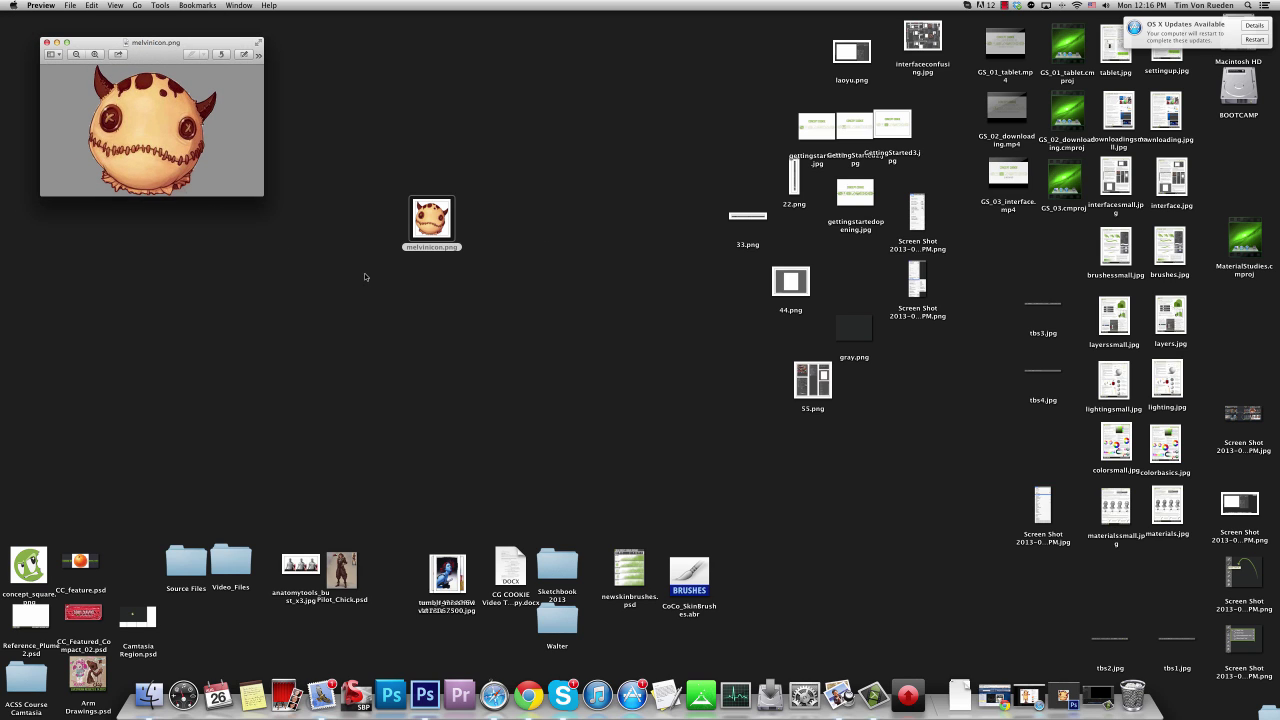
key("super+a")
In Finder, browse Macintosh HD to the Applications folder, expand the Adobe Photoshop CS6 folder and select Adobe Photoshop CS6.app.
double_click(1228, 62)
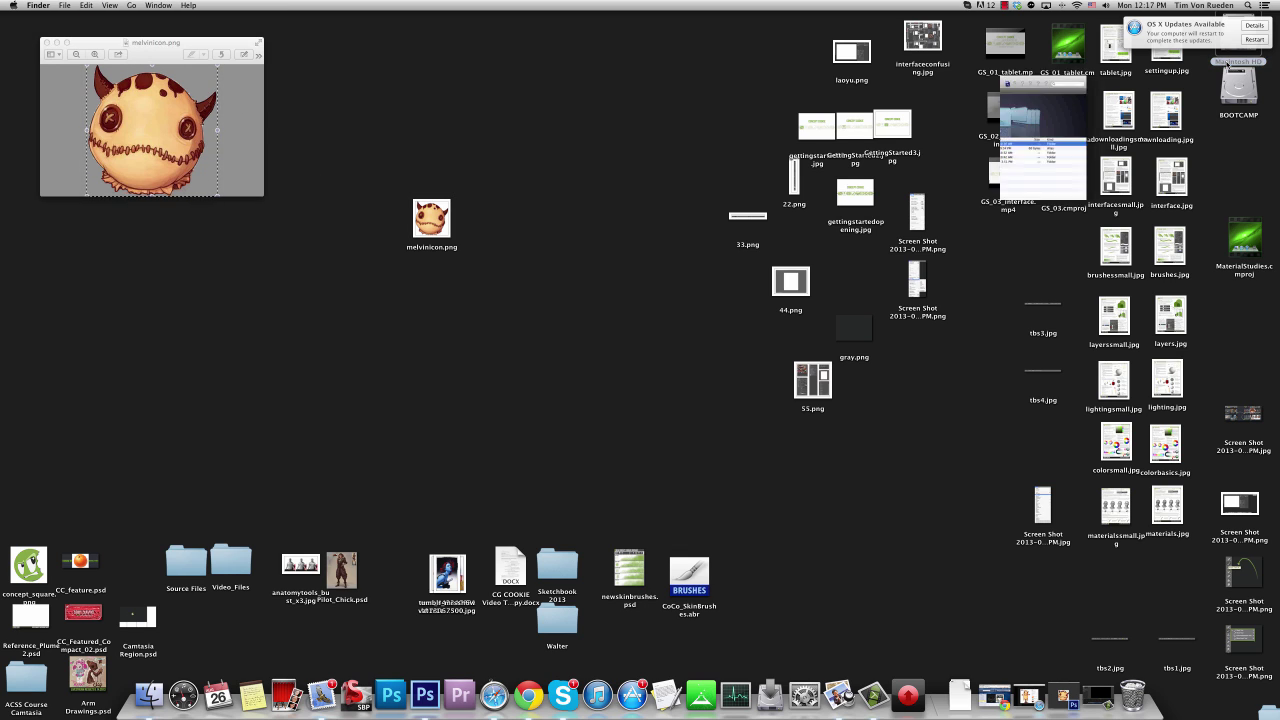
left_click_drag(594, 127, 695, 92)
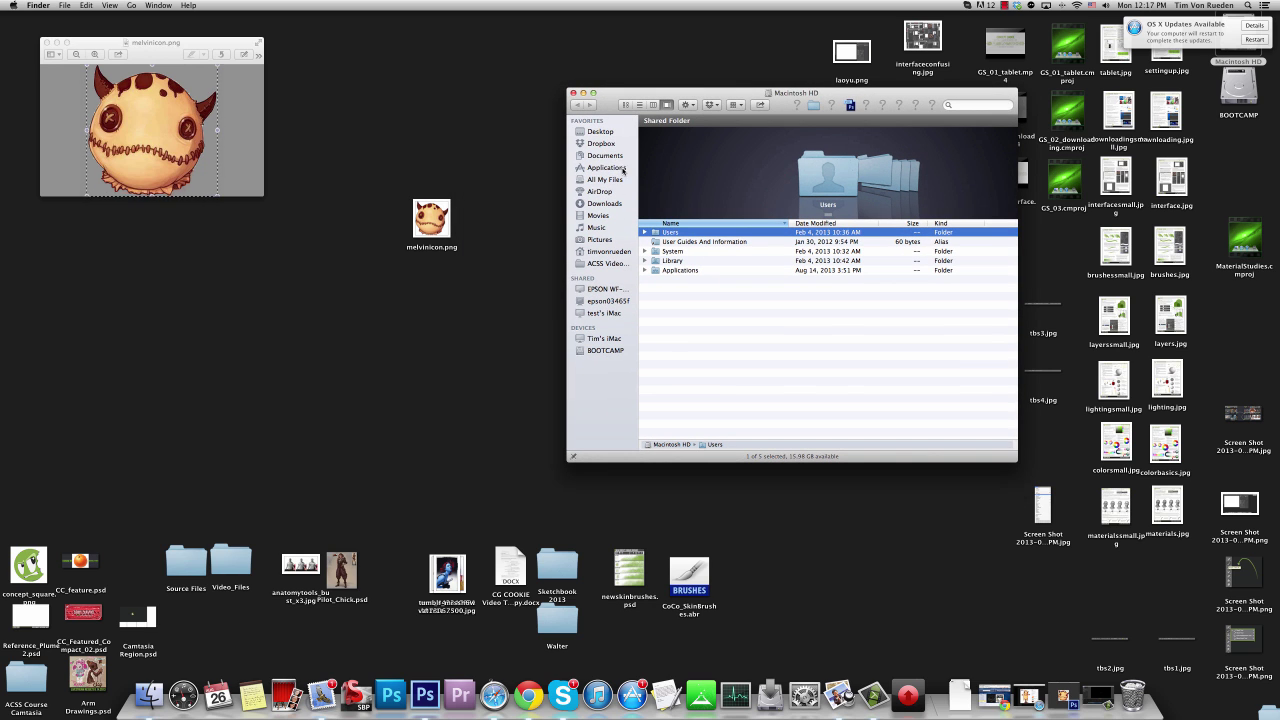
left_click(610, 168)
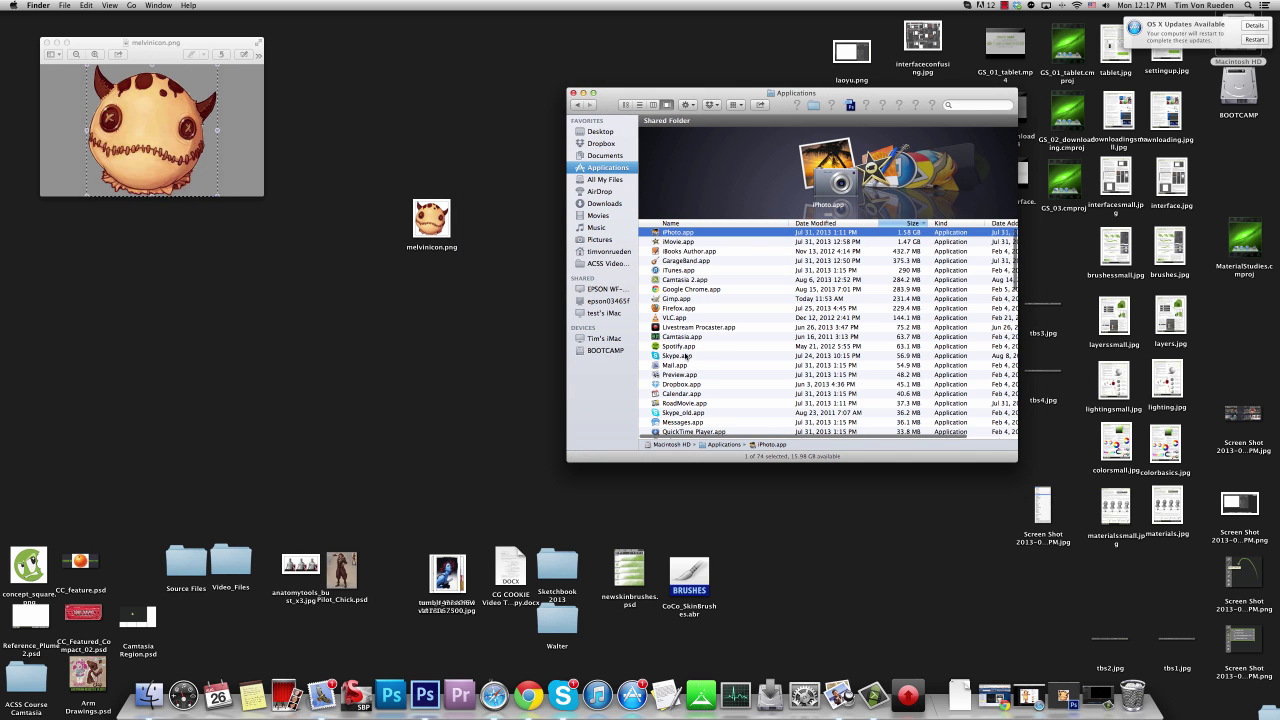
scroll(690, 350, "down", 5)
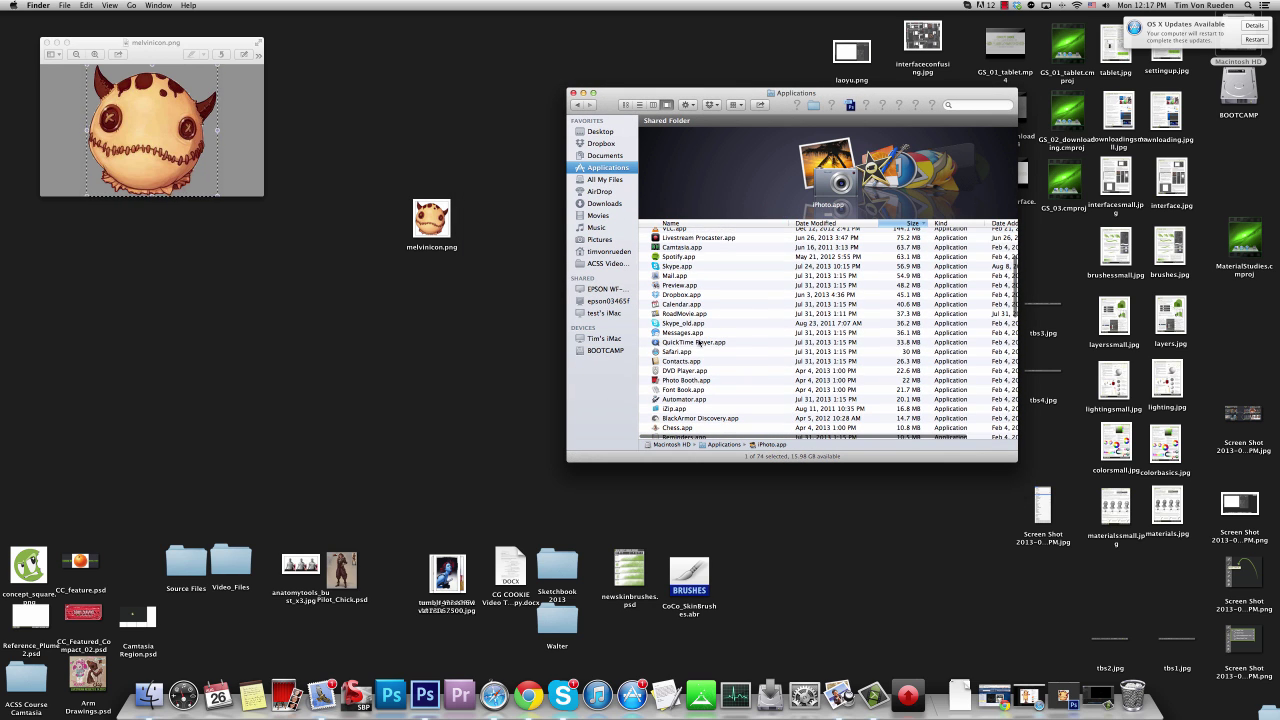
scroll(697, 342, "down", 10)
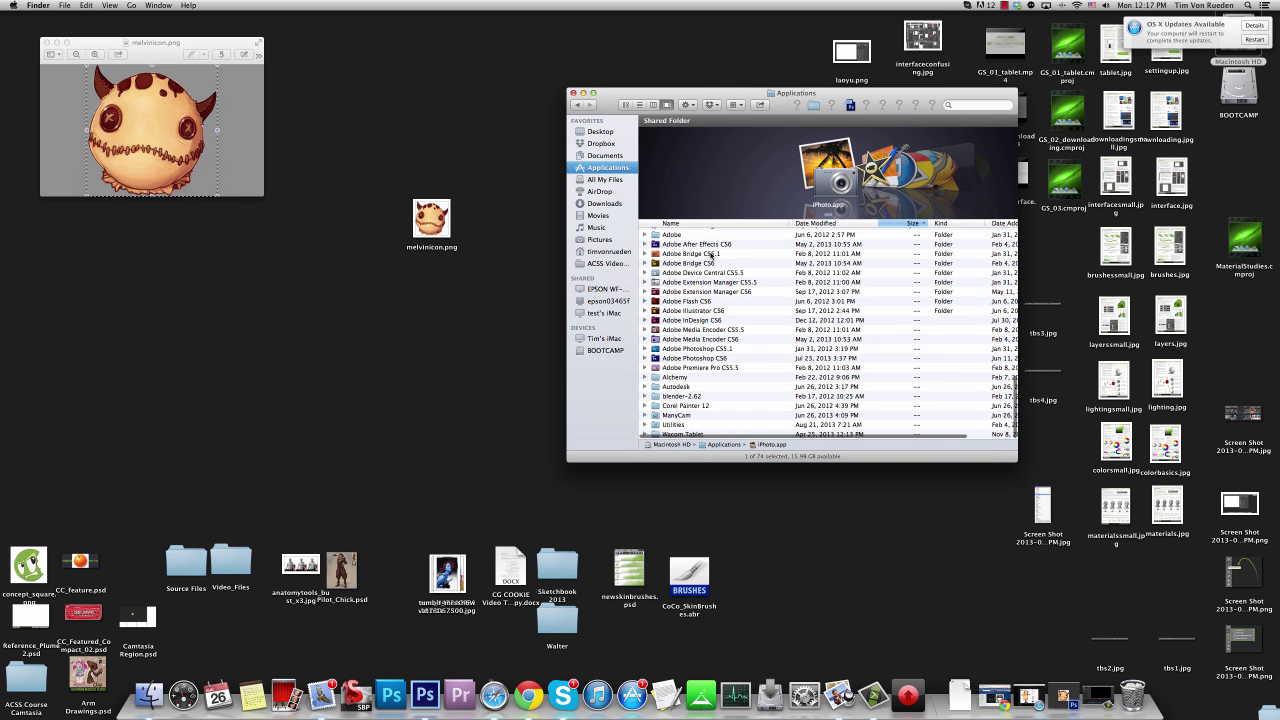
left_click(645, 358)
scroll(700, 323, "down", 2)
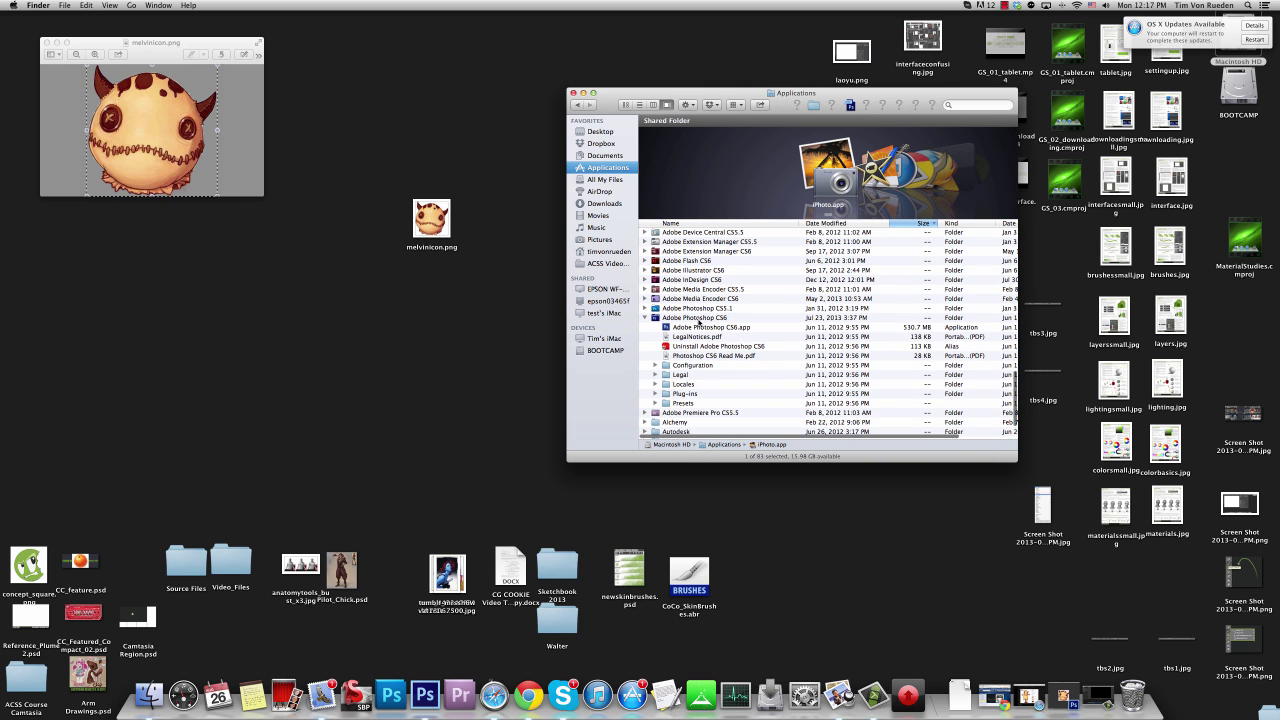
left_click(691, 328)
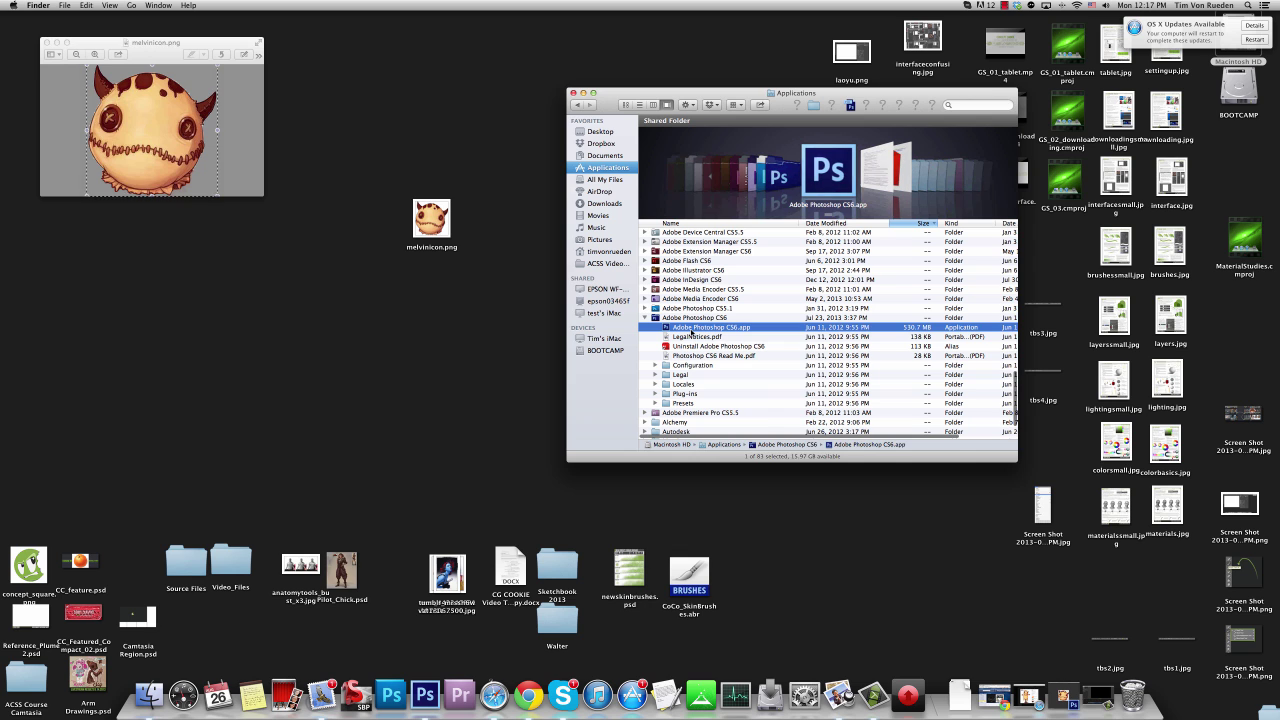
Show the Get Info window for Adobe Photoshop CS6.app and paste the copied head image over its icon.
right_click(692, 330)
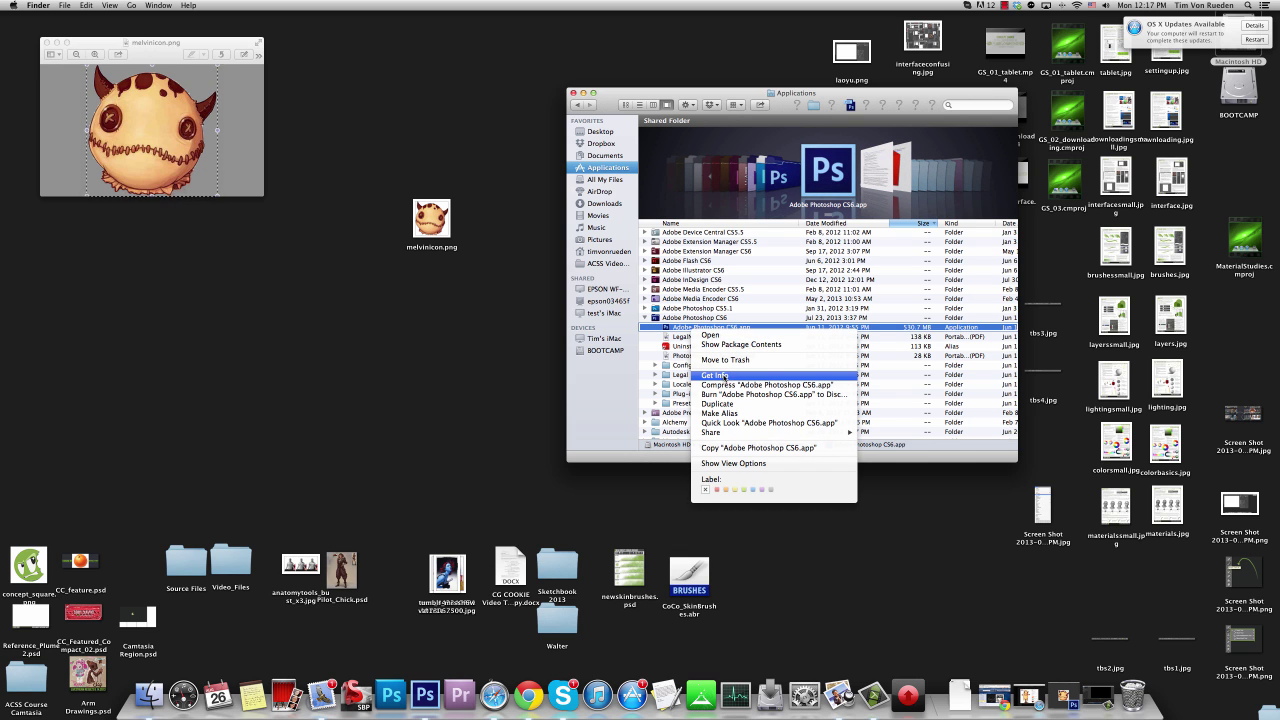
left_click(724, 376)
left_click_drag(153, 24, 650, 76)
left_click(608, 336)
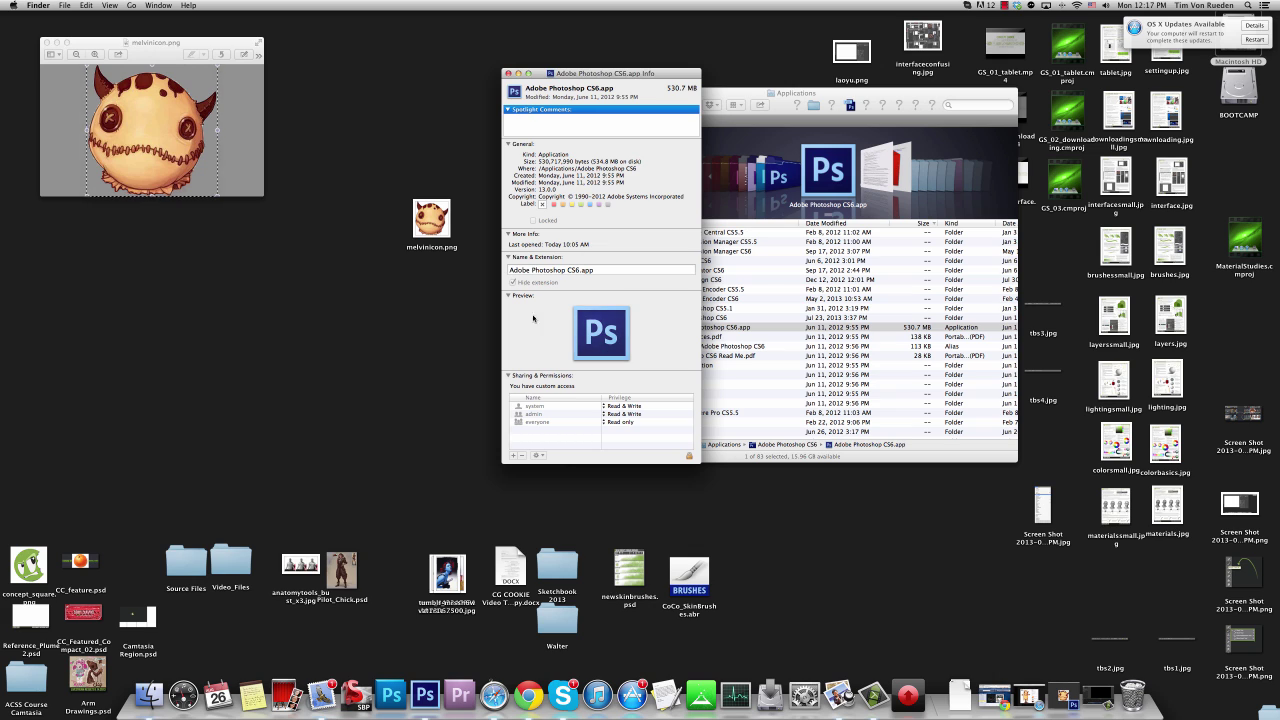
left_click(603, 341)
left_click(515, 93)
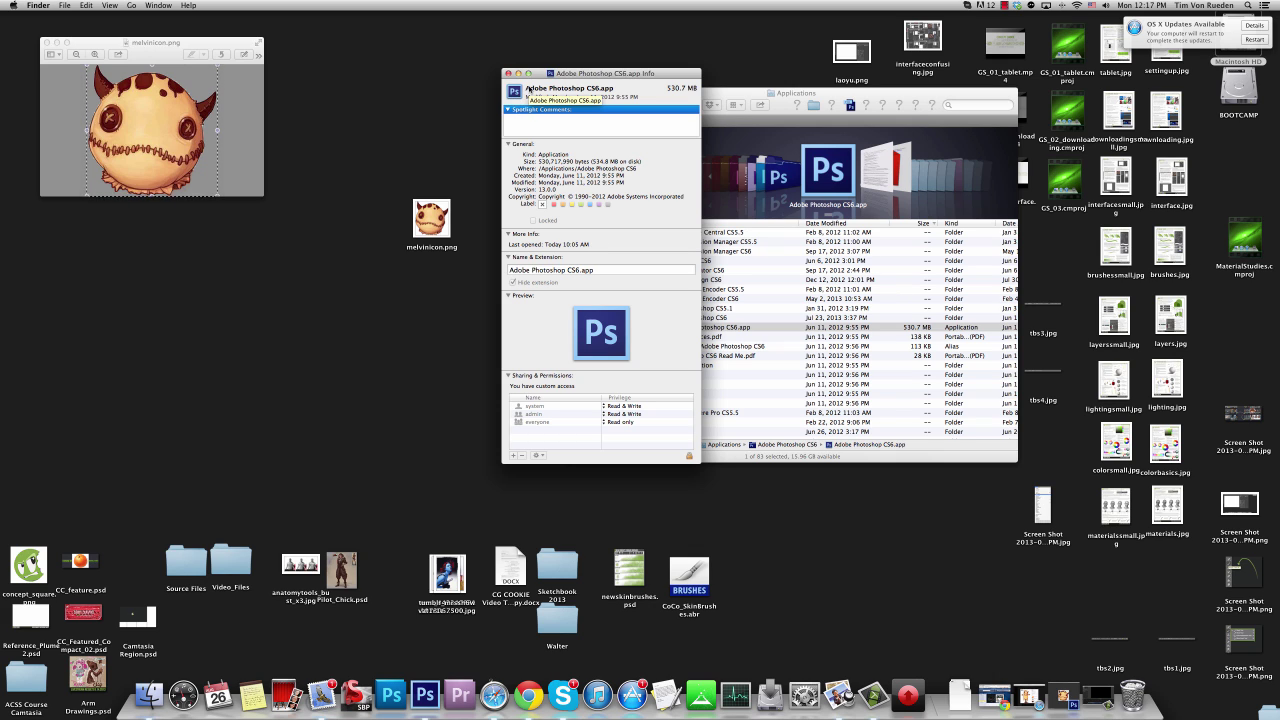
key("super+v")
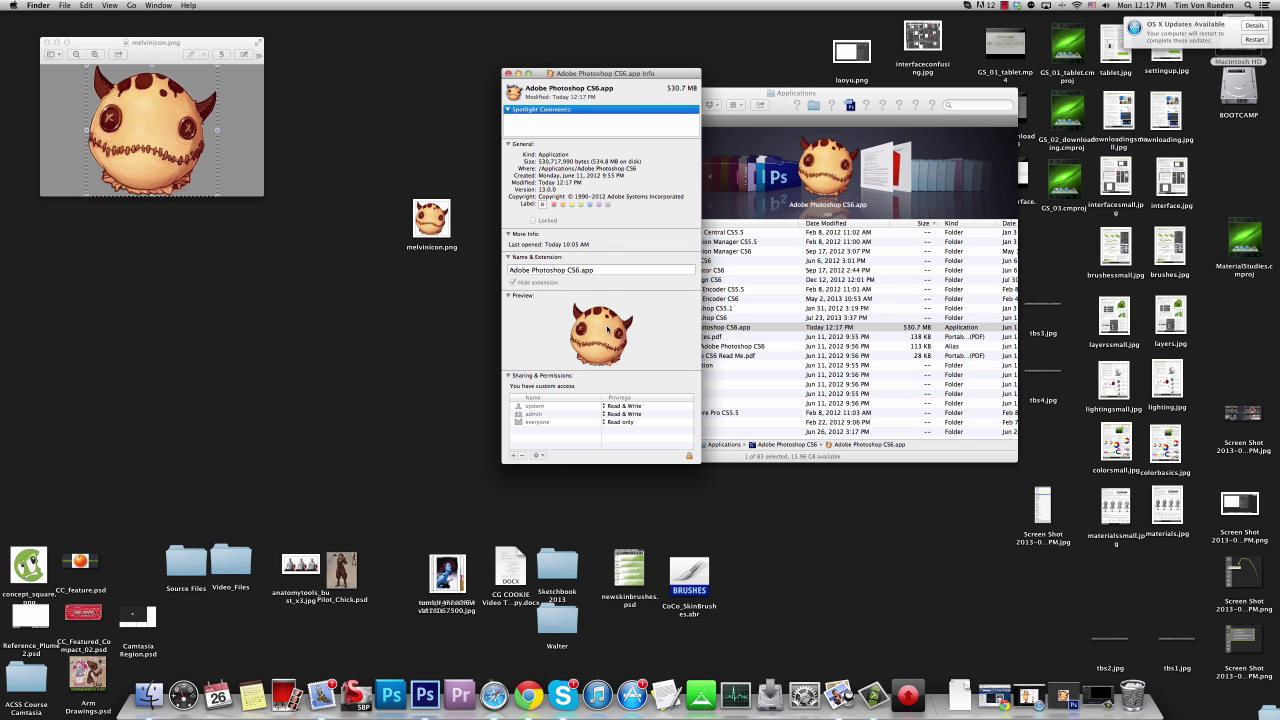
Close the application's info window and the Preview window showing melvinicon.png.
left_click(507, 74)
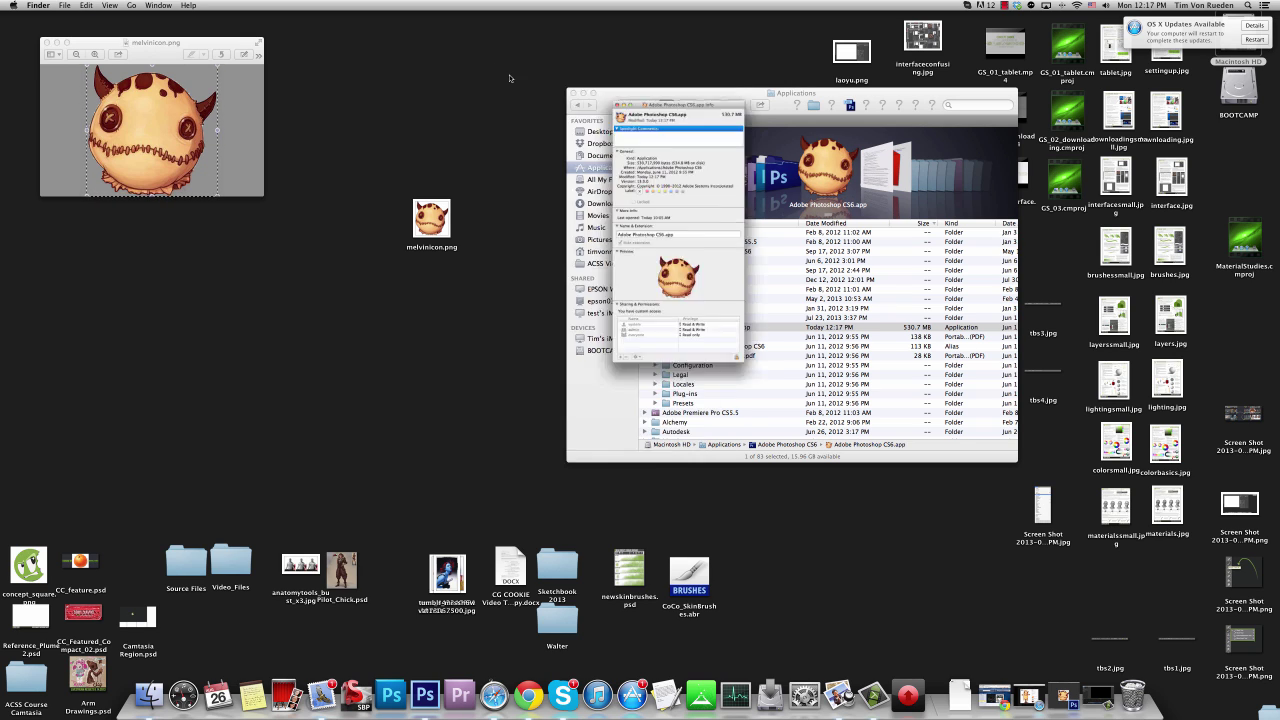
left_click(56, 84)
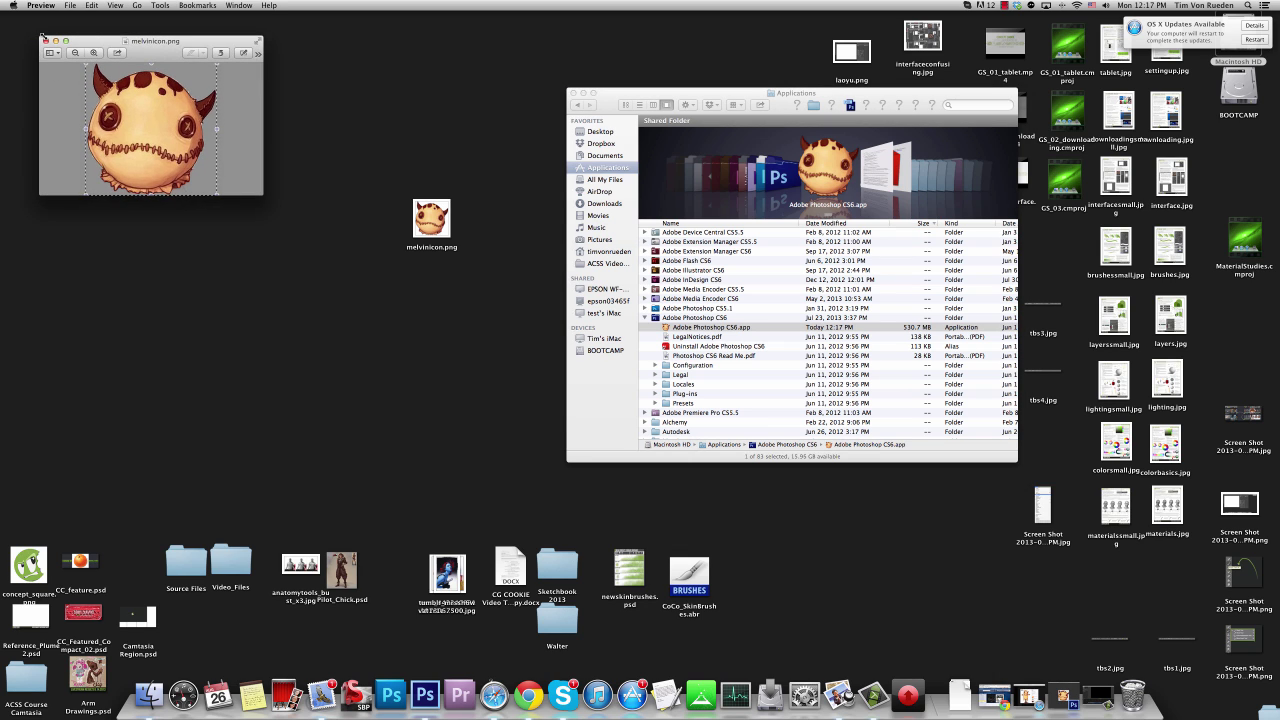
left_click(47, 43)
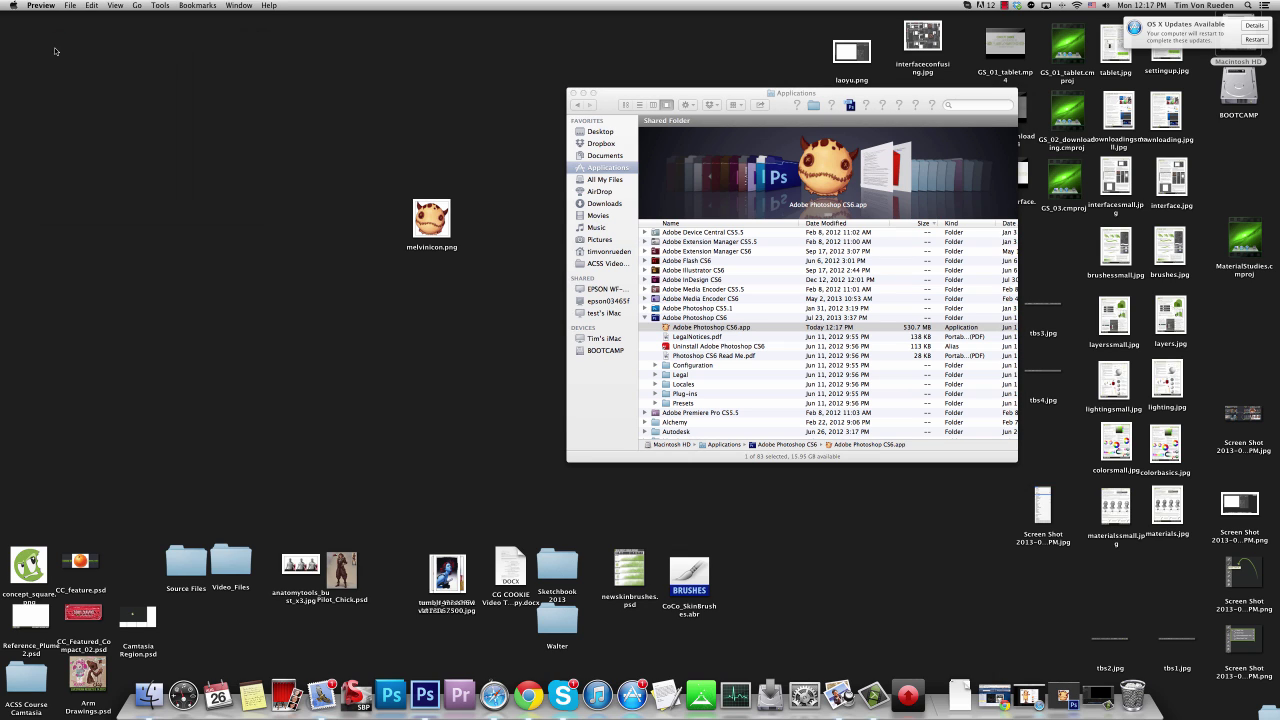
Quit Photoshop CS6 without saving the open document and launch it again to refresh its Dock icon.
left_click(425, 694)
right_click(425, 694)
left_click(428, 662)
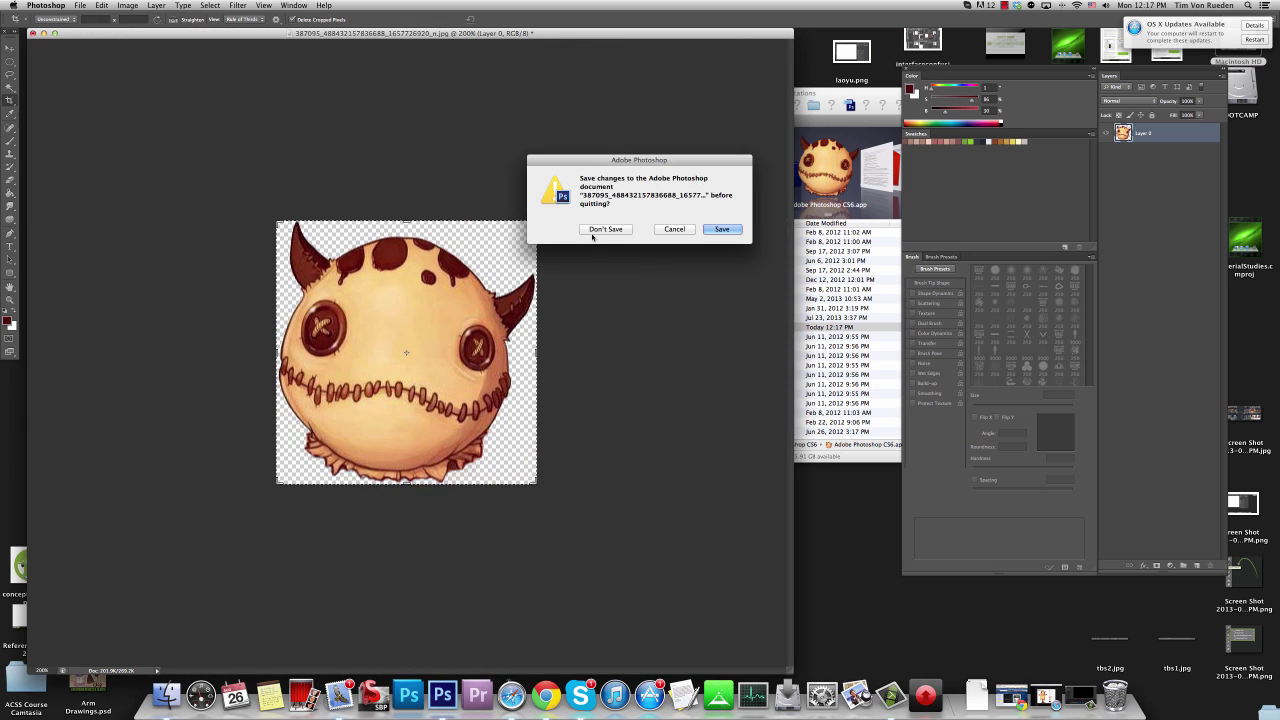
left_click(603, 230)
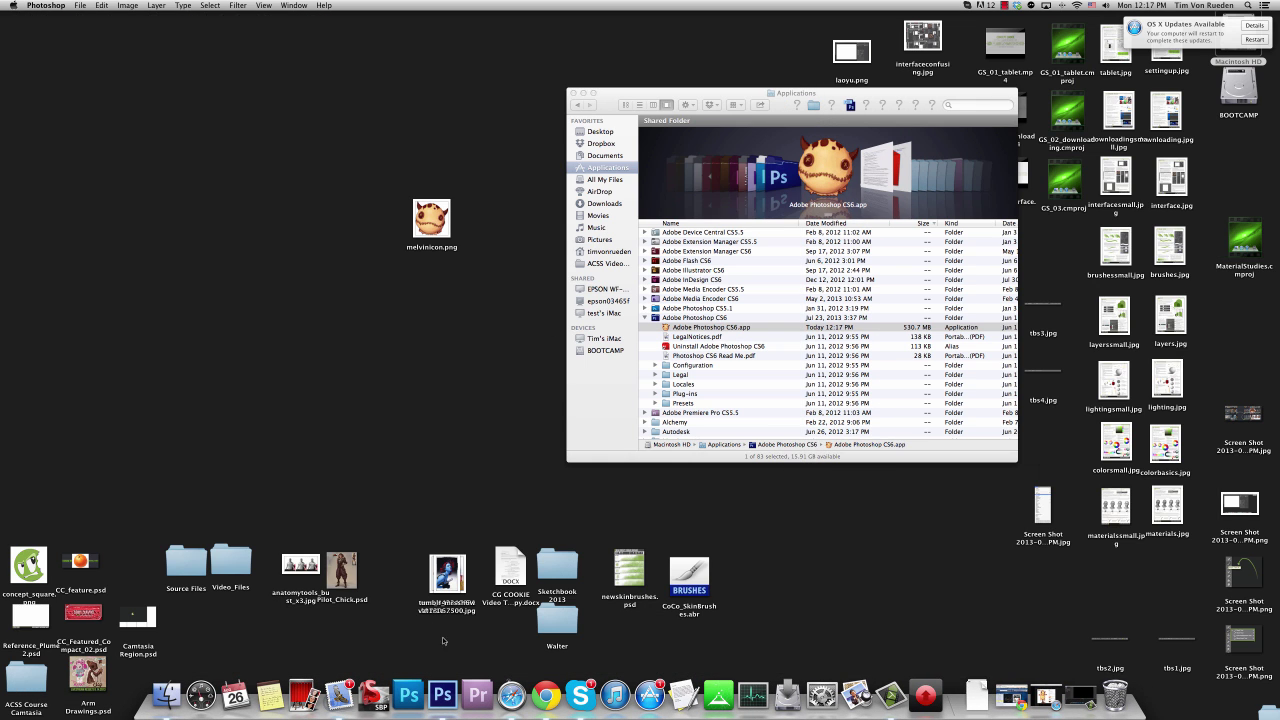
left_click(443, 692)
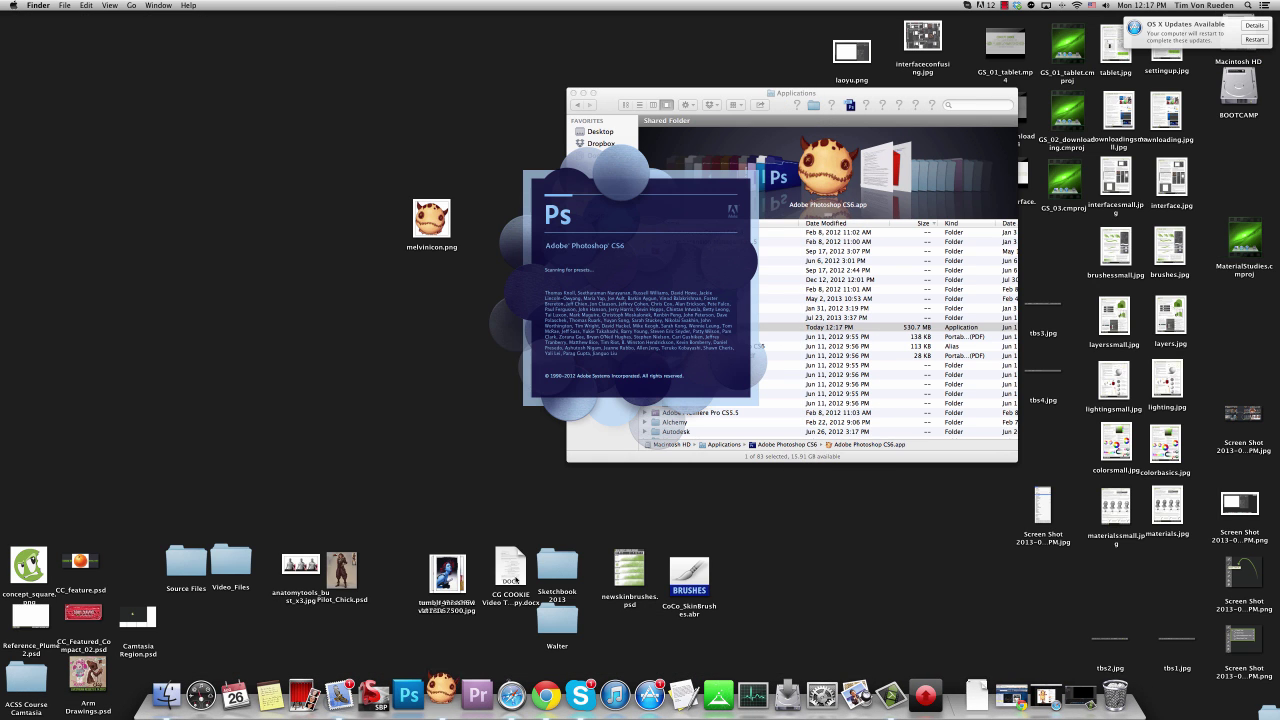